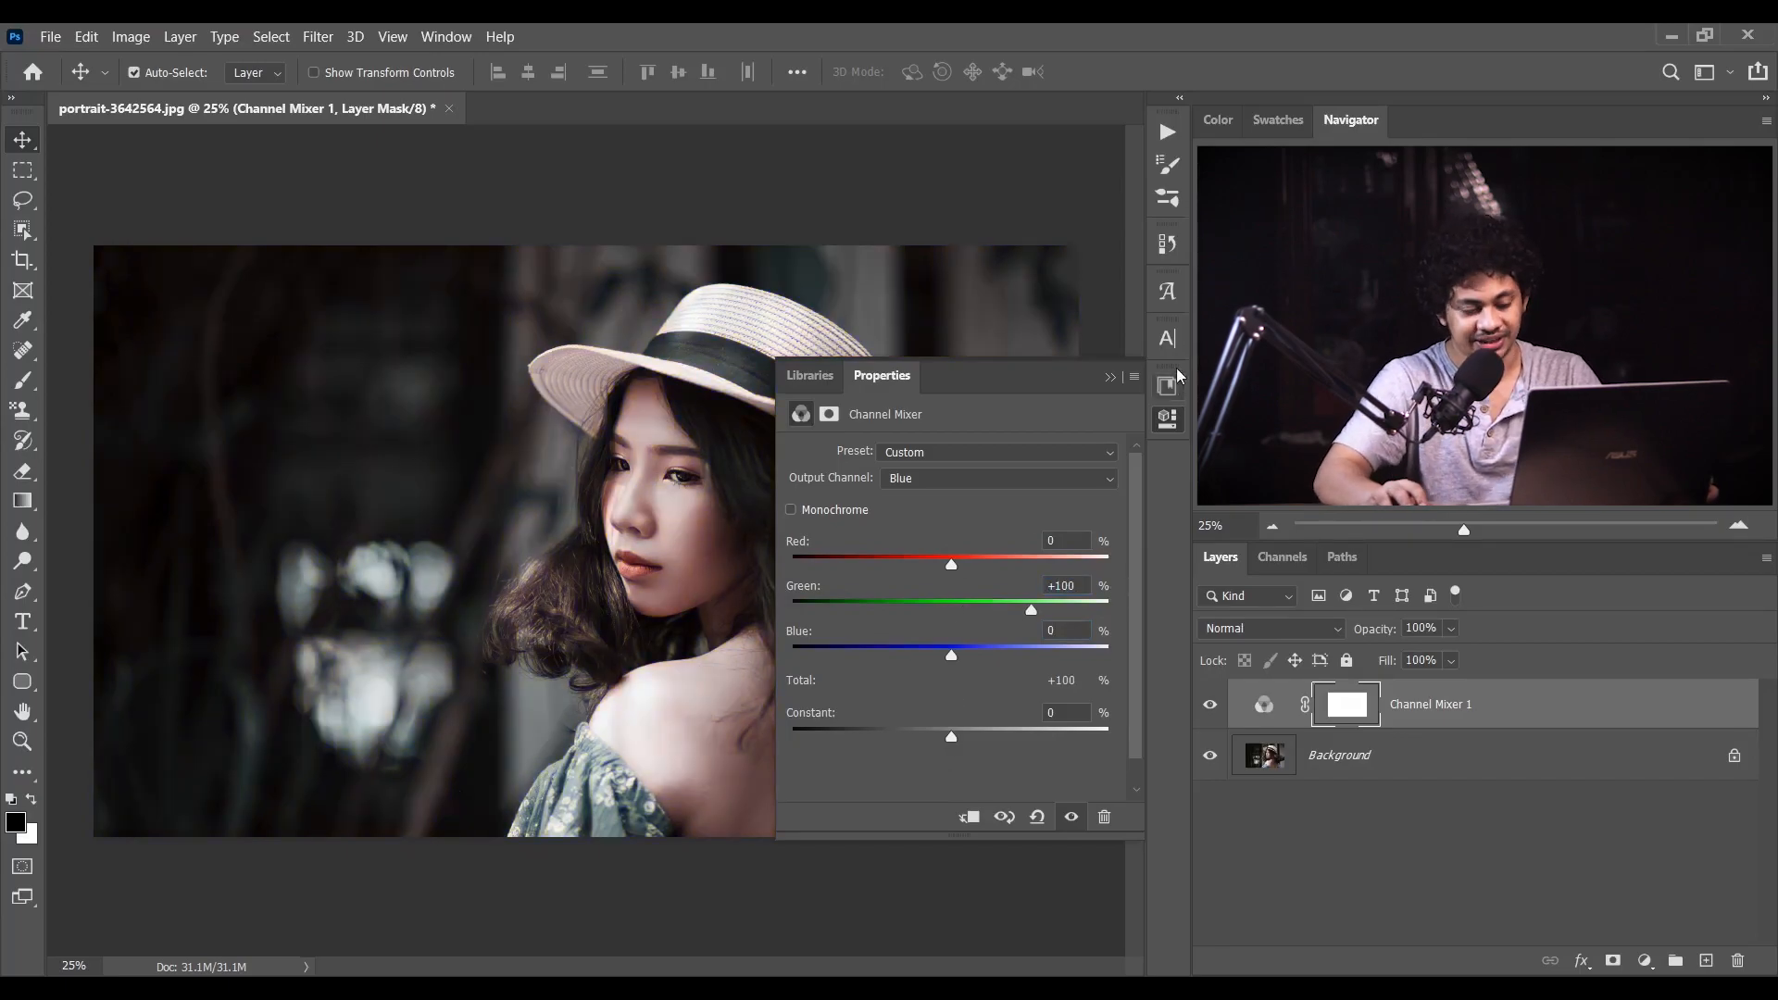
# Compare the portrait with and without the Channel Mixer 1 adjustment by hiding and showing that layer
pyautogui.click(1111, 378)
pyautogui.click(1208, 708)
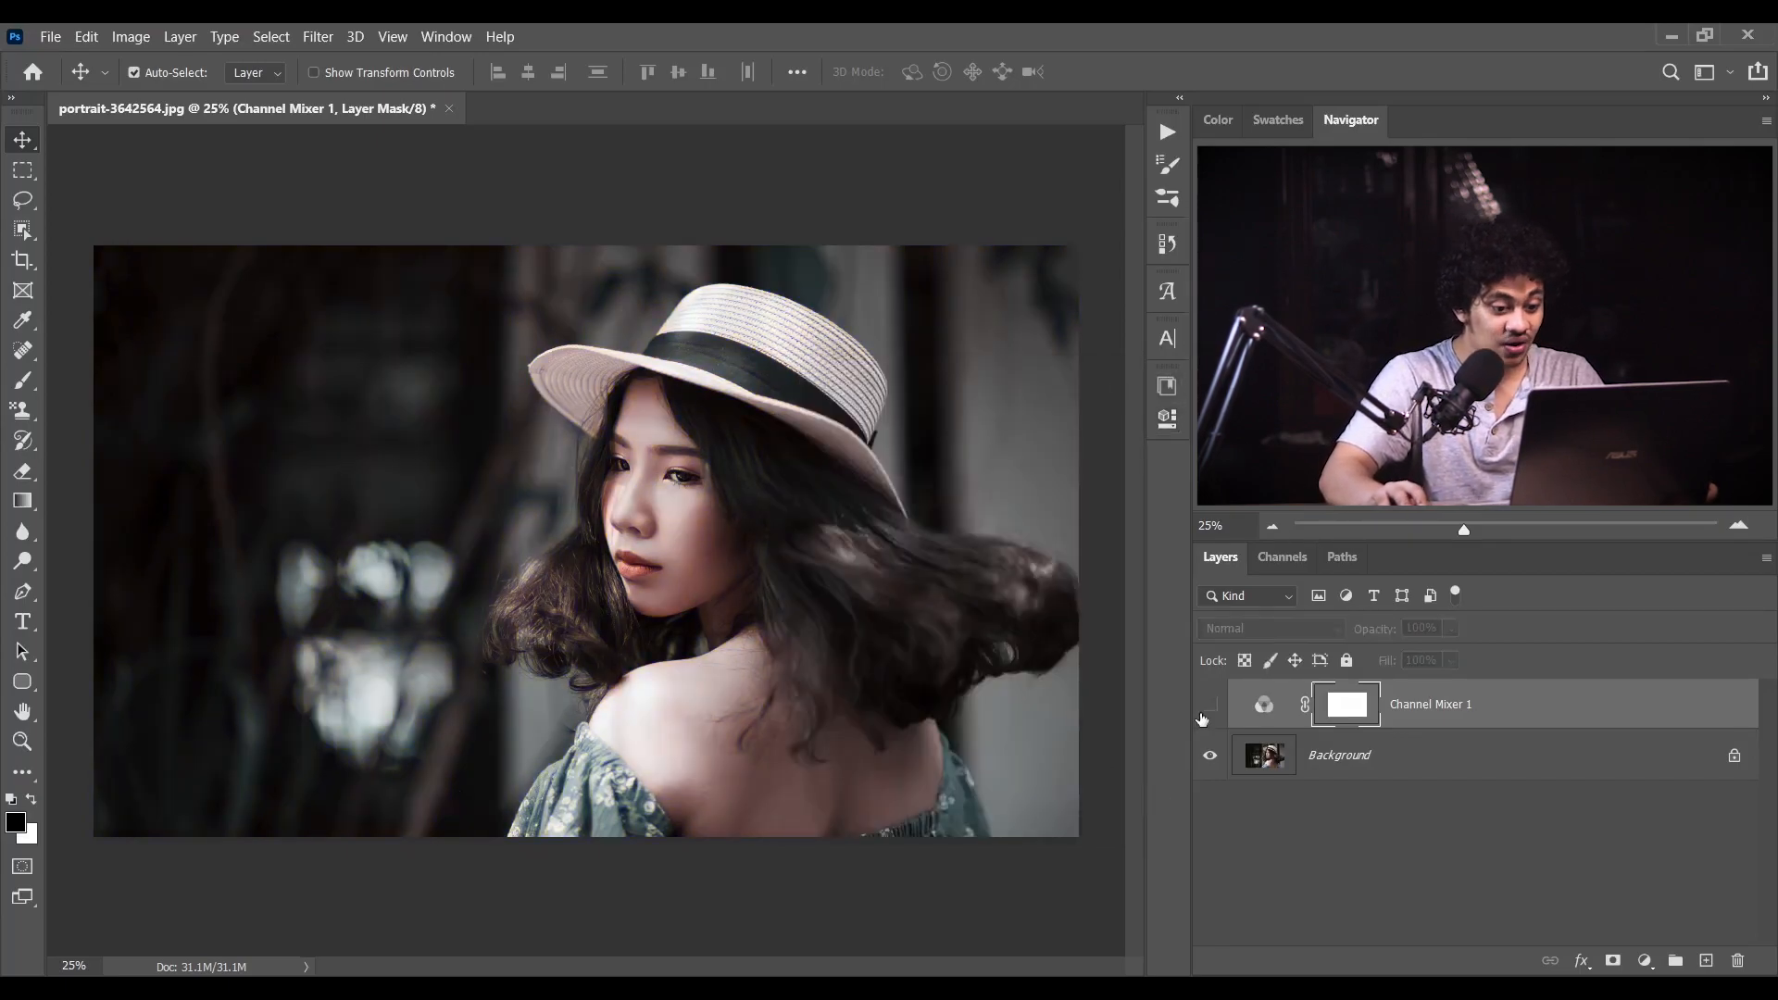
pyautogui.click(1201, 717)
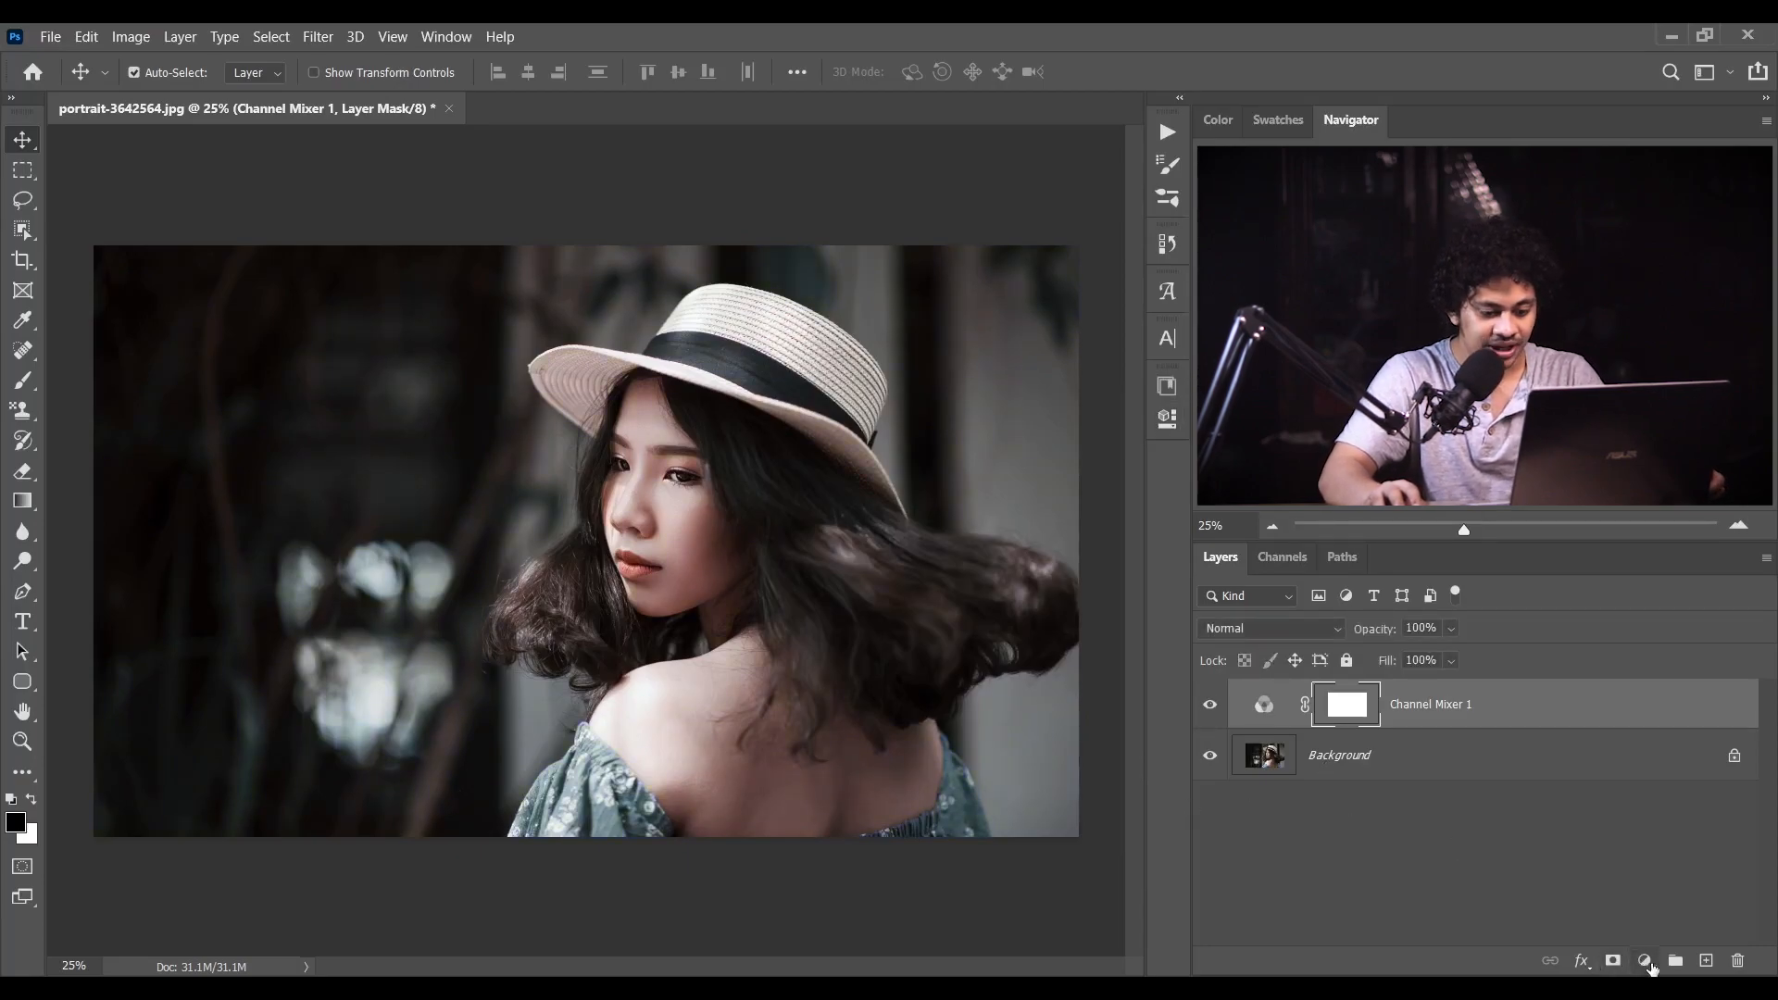
# Add a Selective Color adjustment layer and set its Reds to Cyan -10% and Yellow +35%
pyautogui.click(1645, 962)
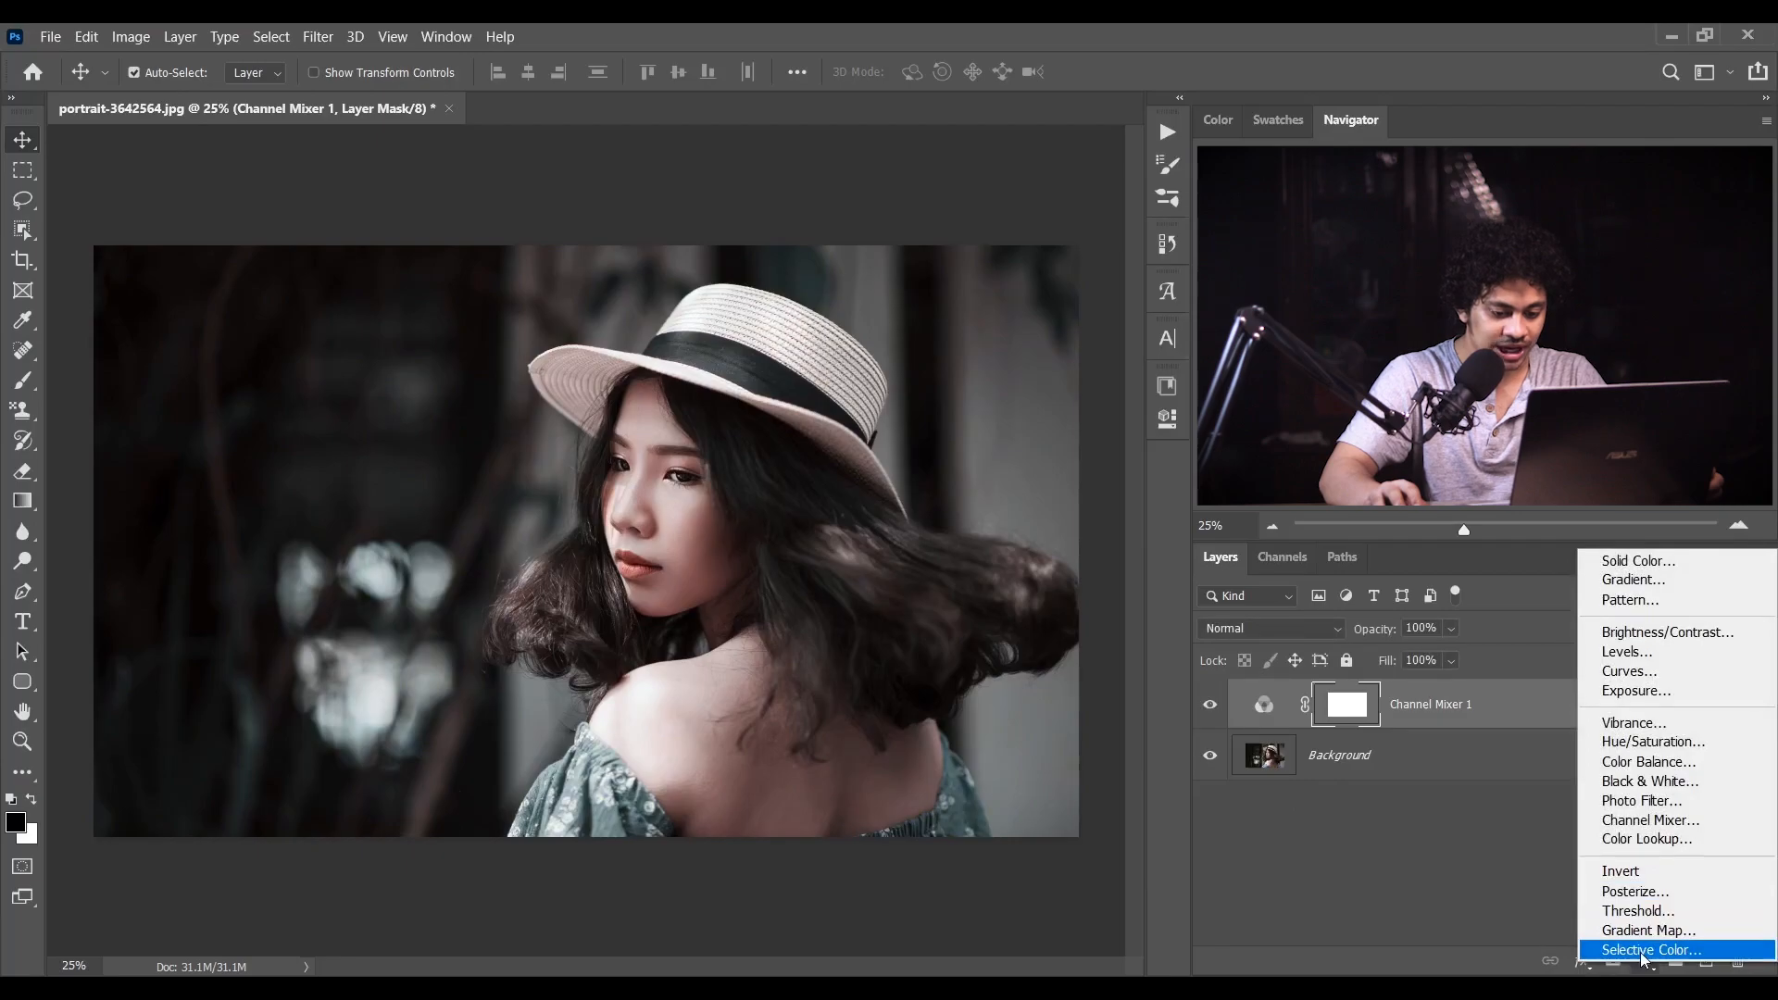
pyautogui.click(1639, 951)
pyautogui.click(971, 481)
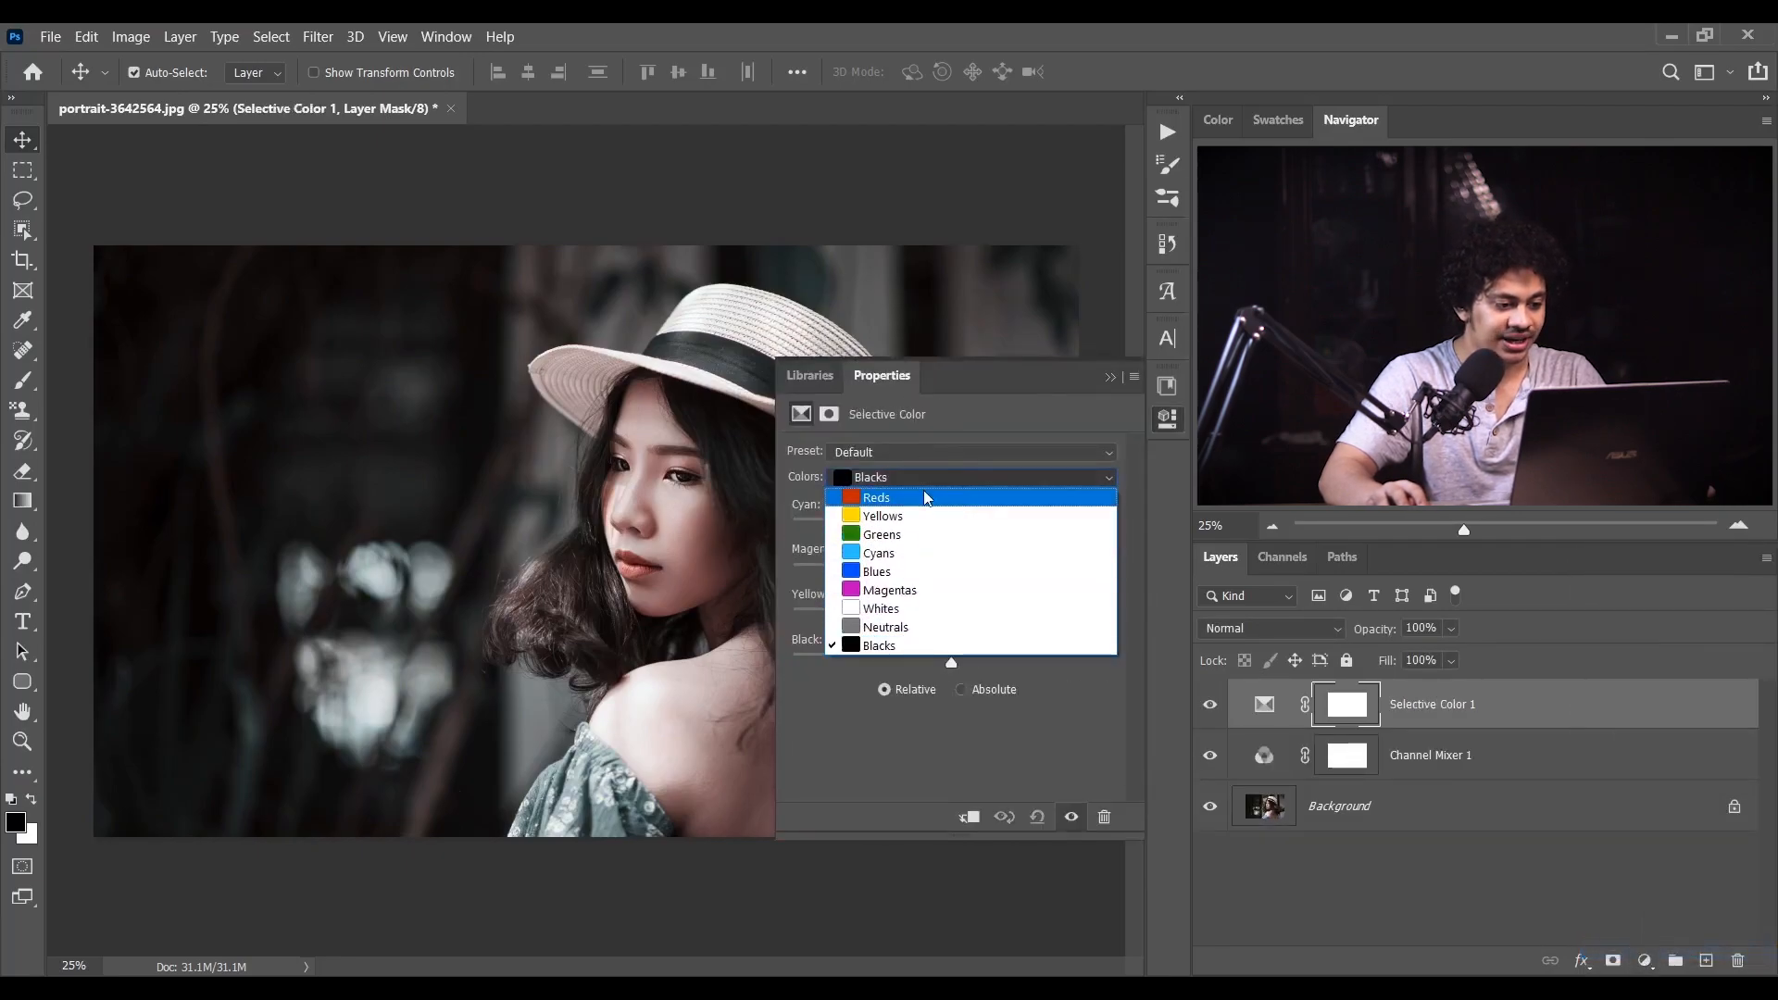
pyautogui.click(927, 498)
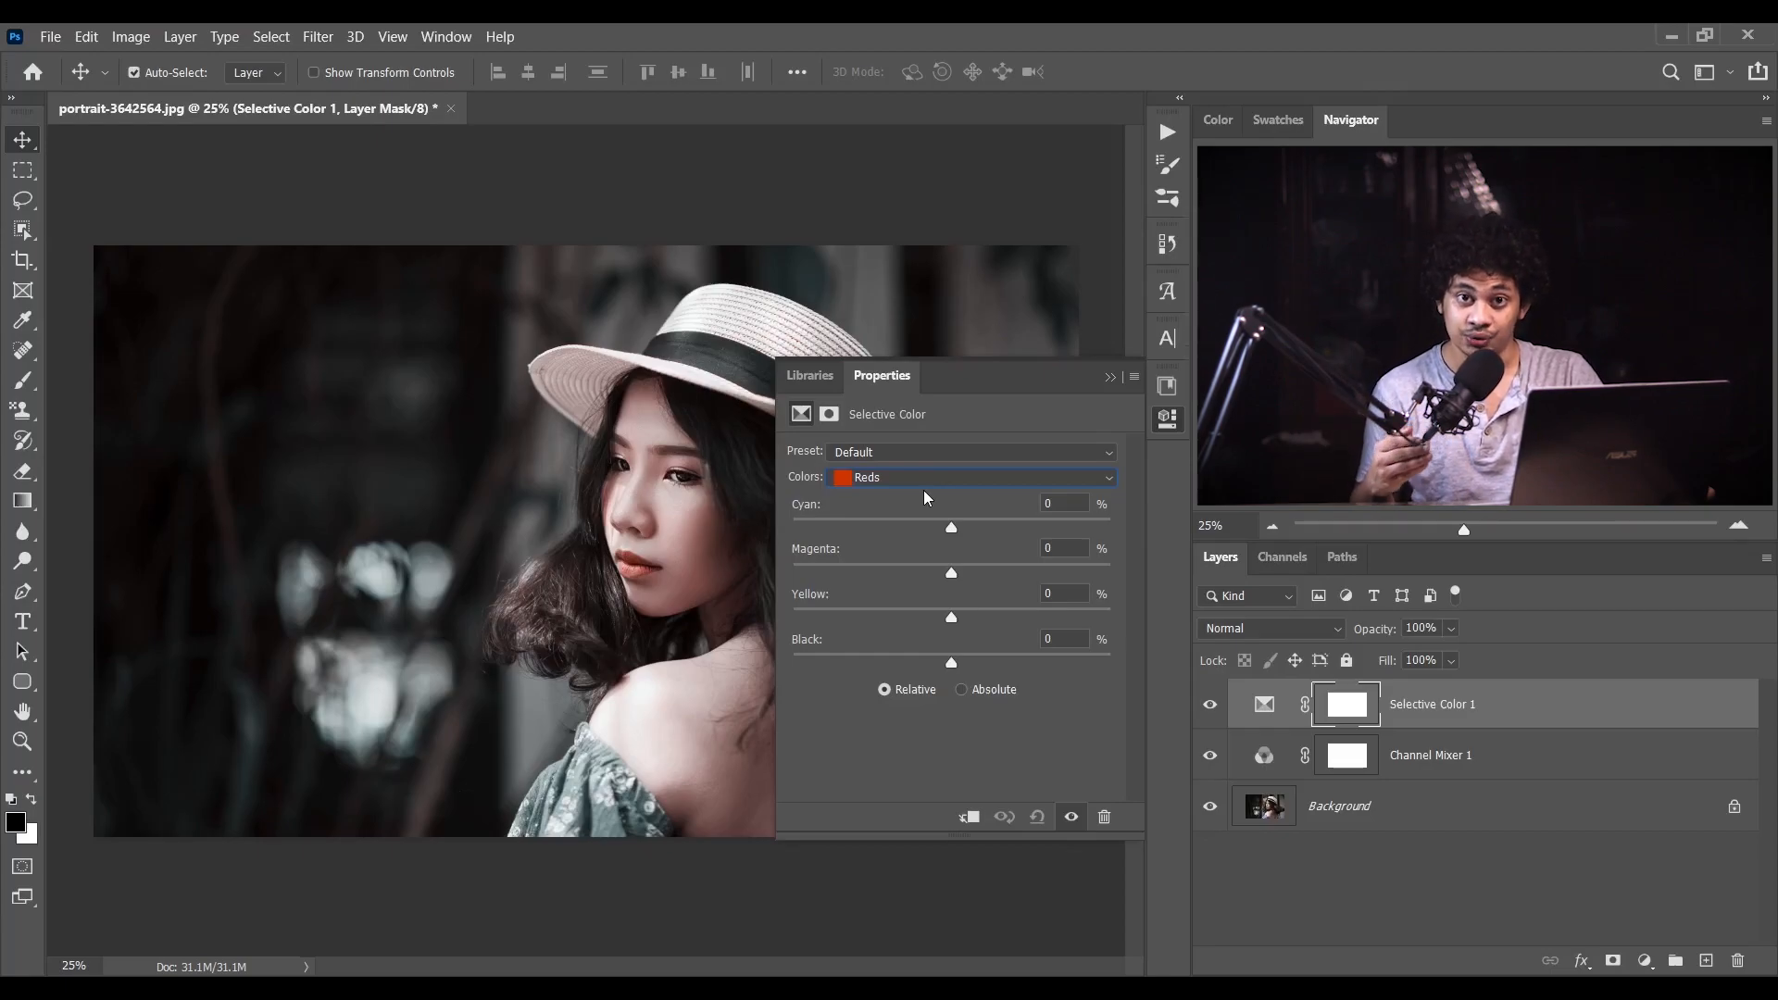
pyautogui.click(935, 527)
pyautogui.moveTo(937, 528); pyautogui.dragTo(936, 527)
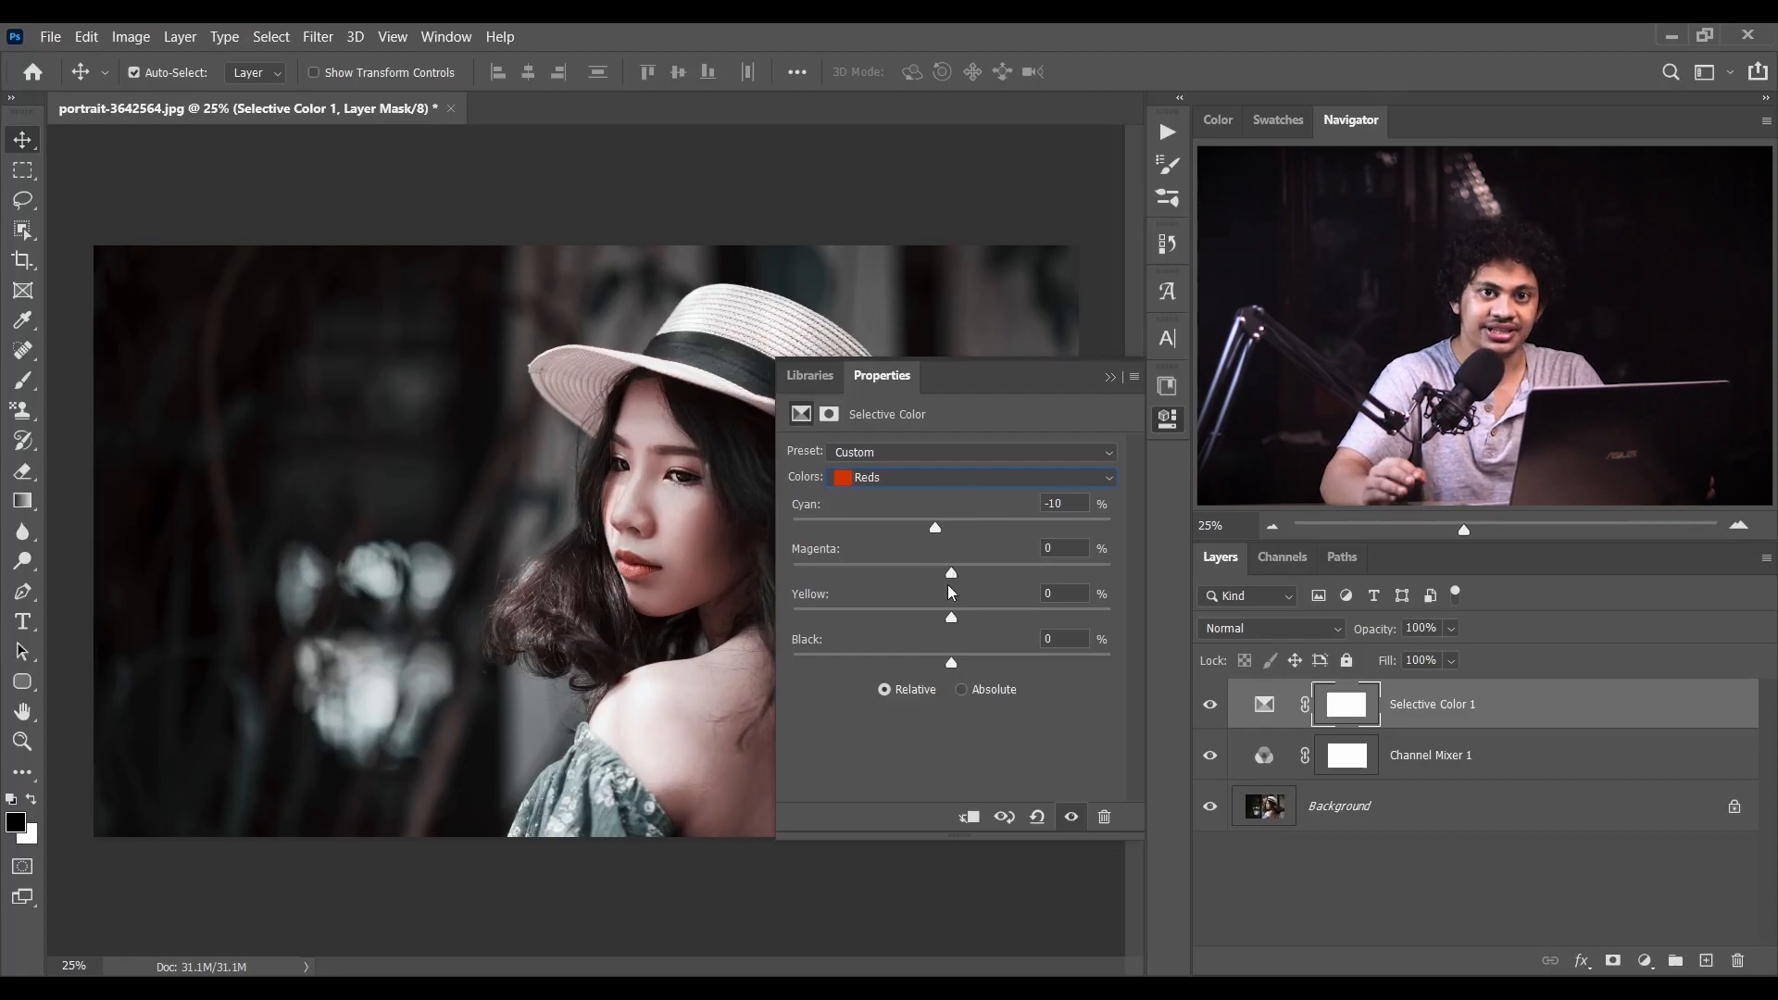
pyautogui.moveTo(954, 618); pyautogui.dragTo(1007, 616)
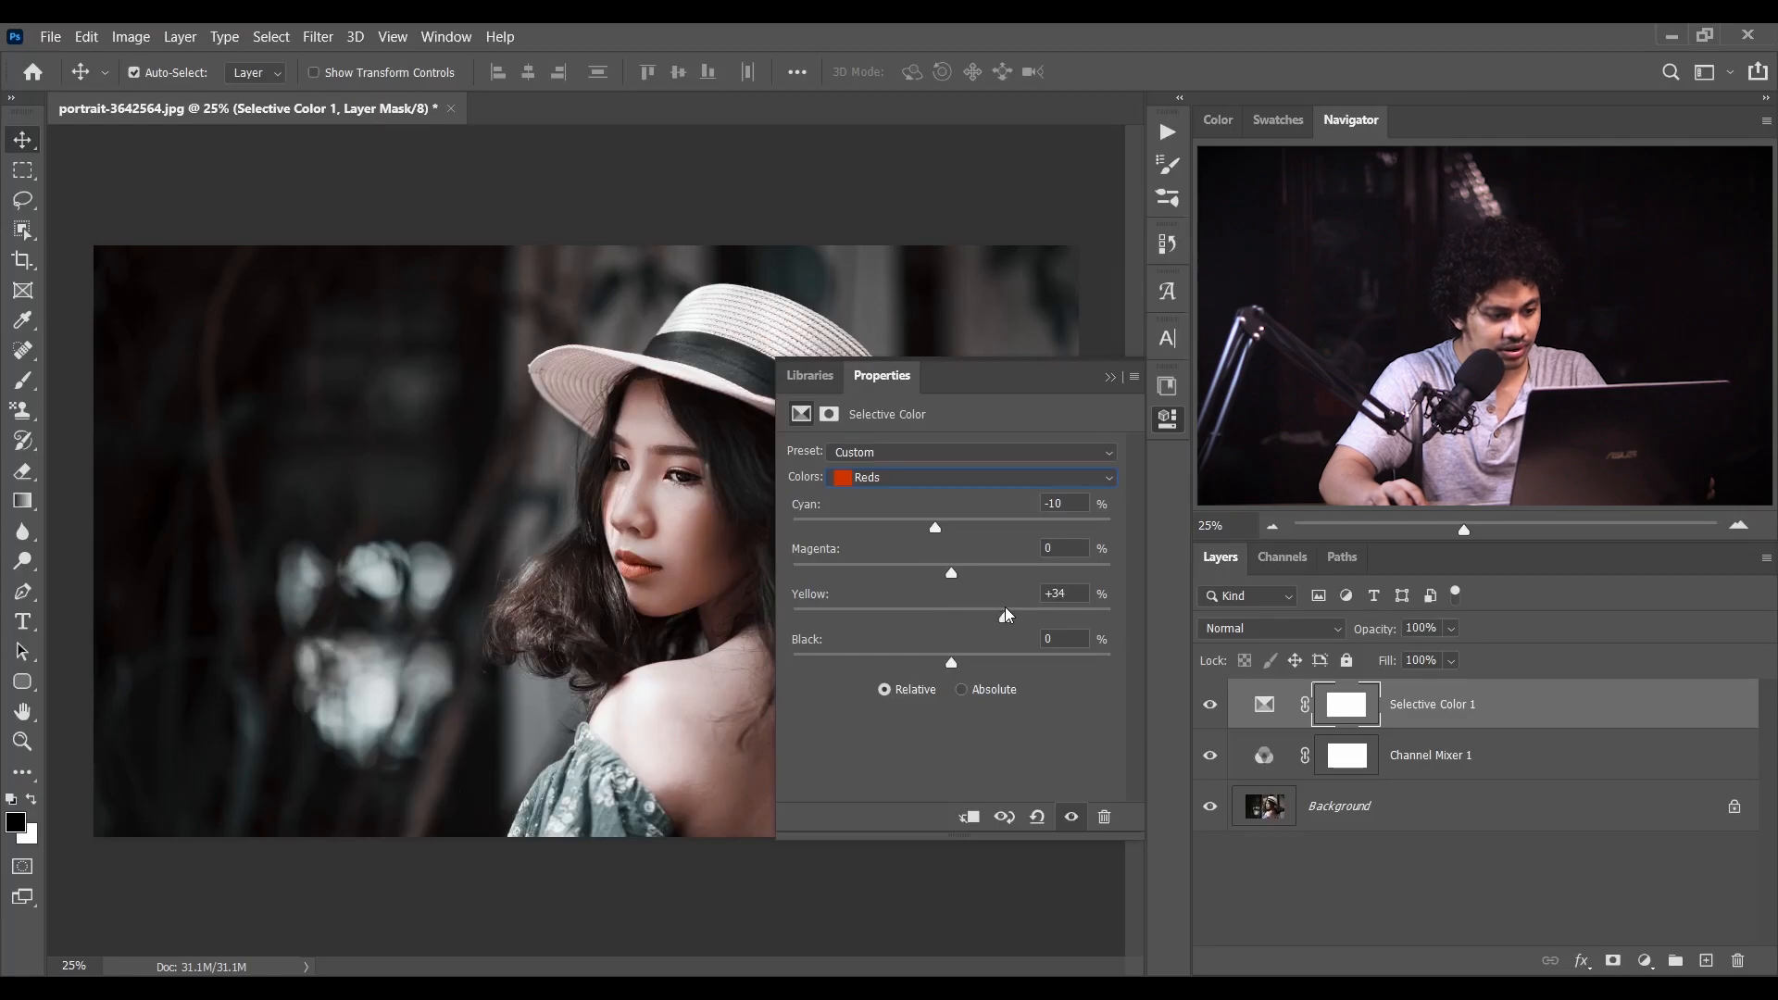
pyautogui.moveTo(1071, 587); pyautogui.dragTo(996, 599)
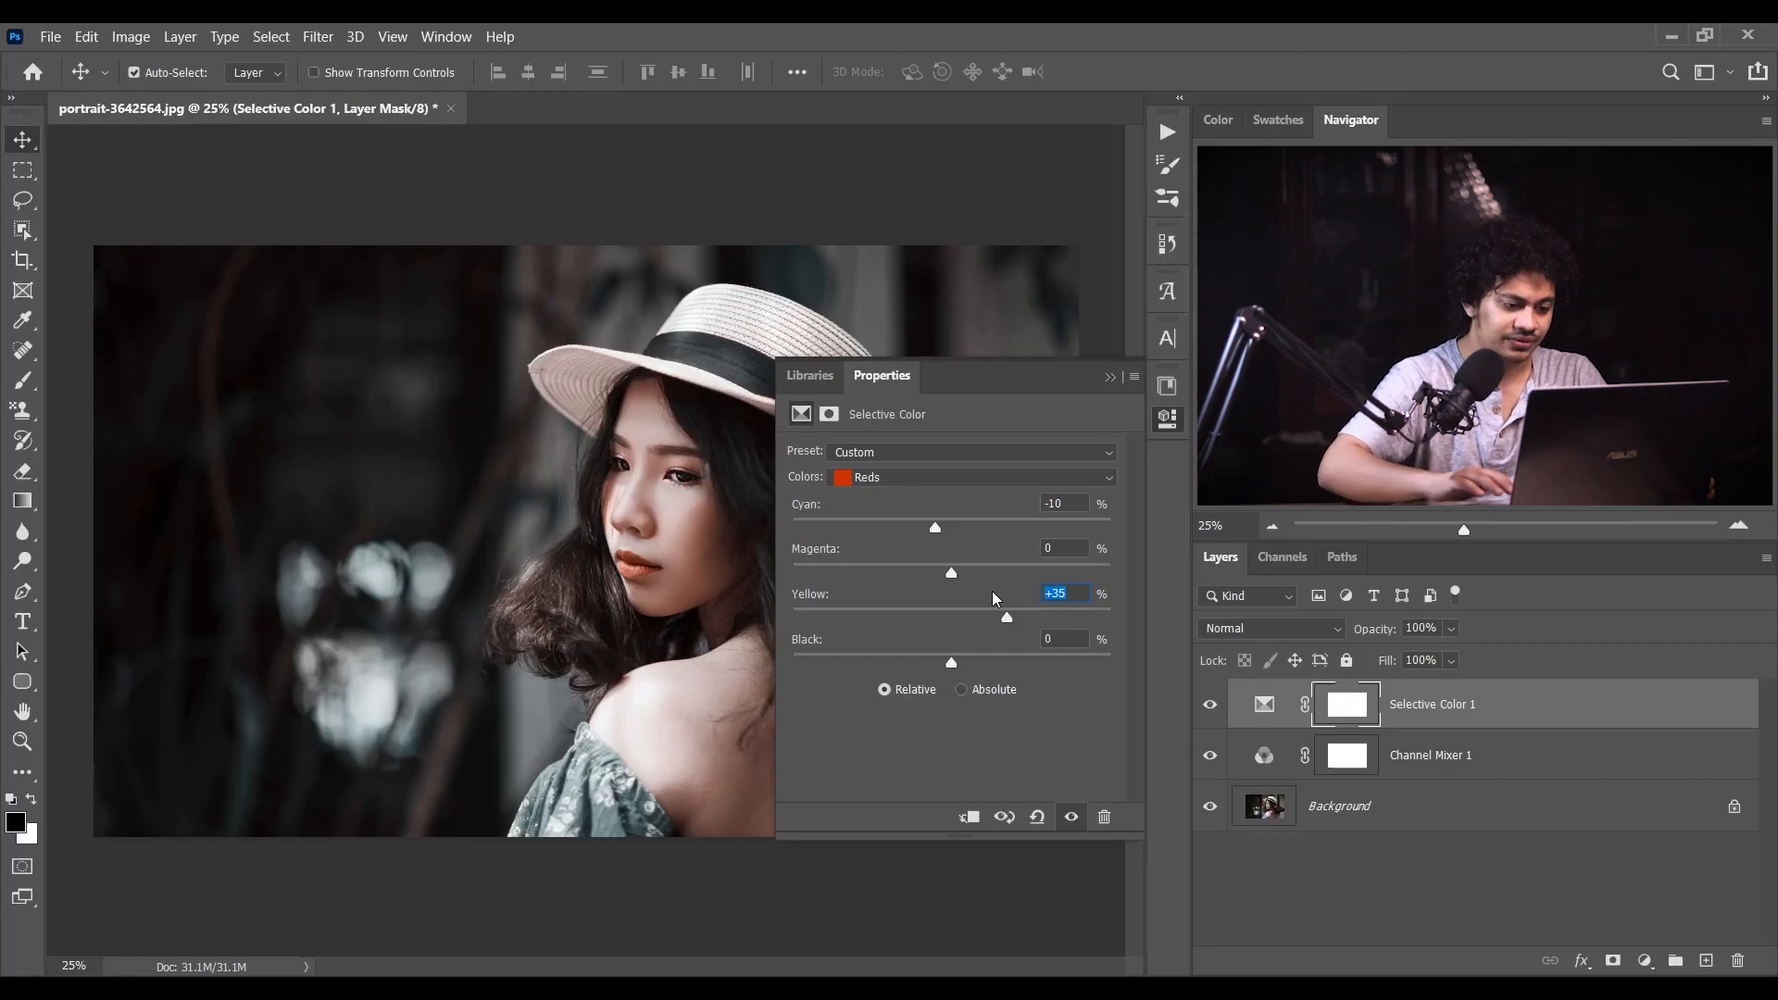
# Set the Selective Color Neutrals to Yellow -8% and toggle the layer's visibility to compare
pyautogui.click(904, 476)
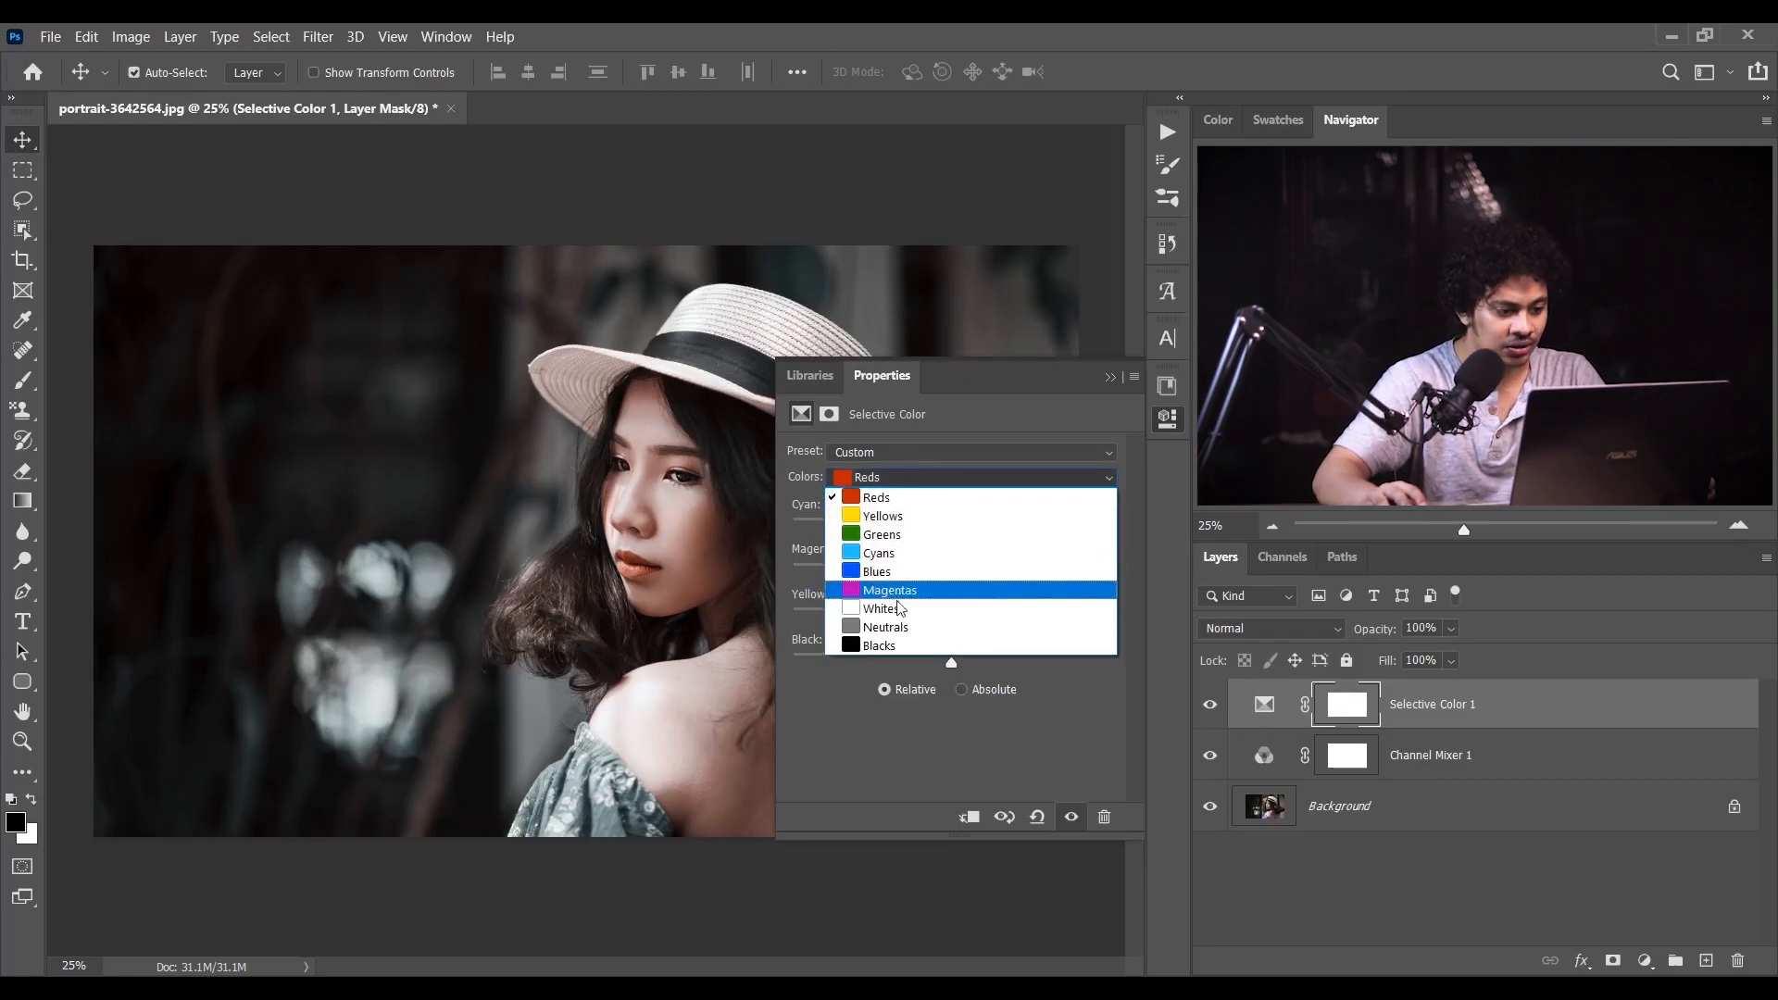
pyautogui.click(915, 630)
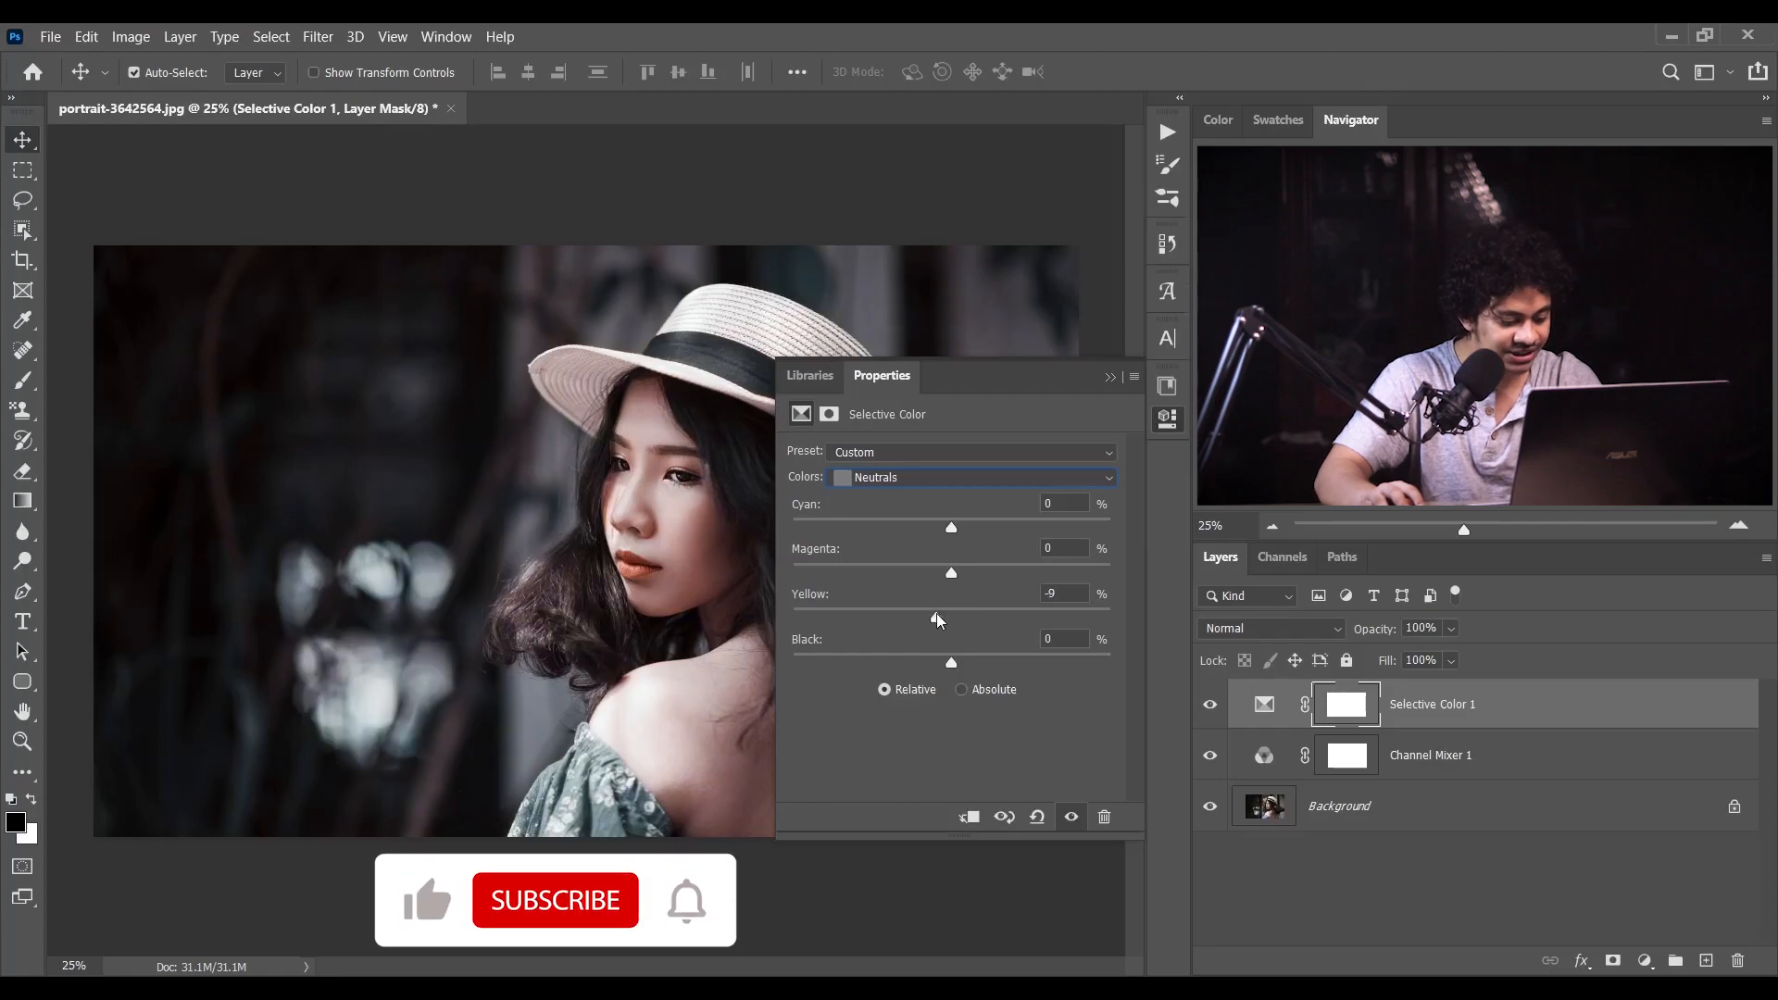
pyautogui.moveTo(942, 619); pyautogui.dragTo(938, 619)
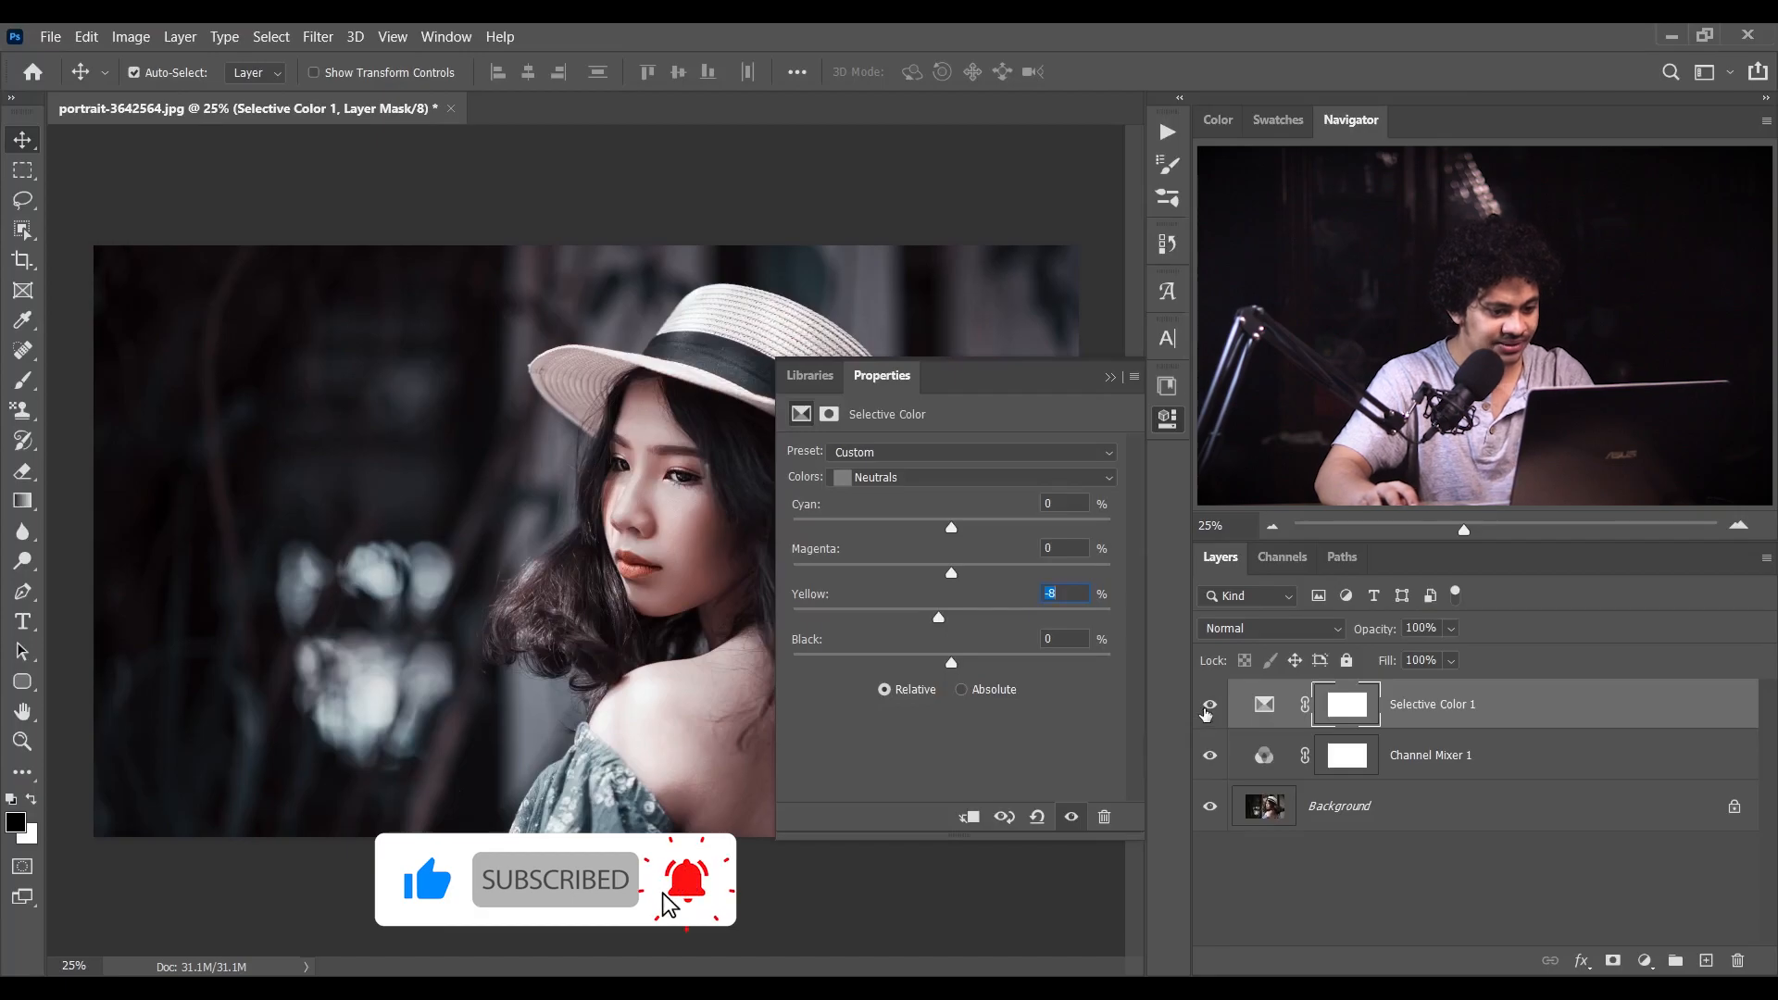
pyautogui.click(1207, 711)
pyautogui.click(1206, 711)
pyautogui.click(1206, 711)
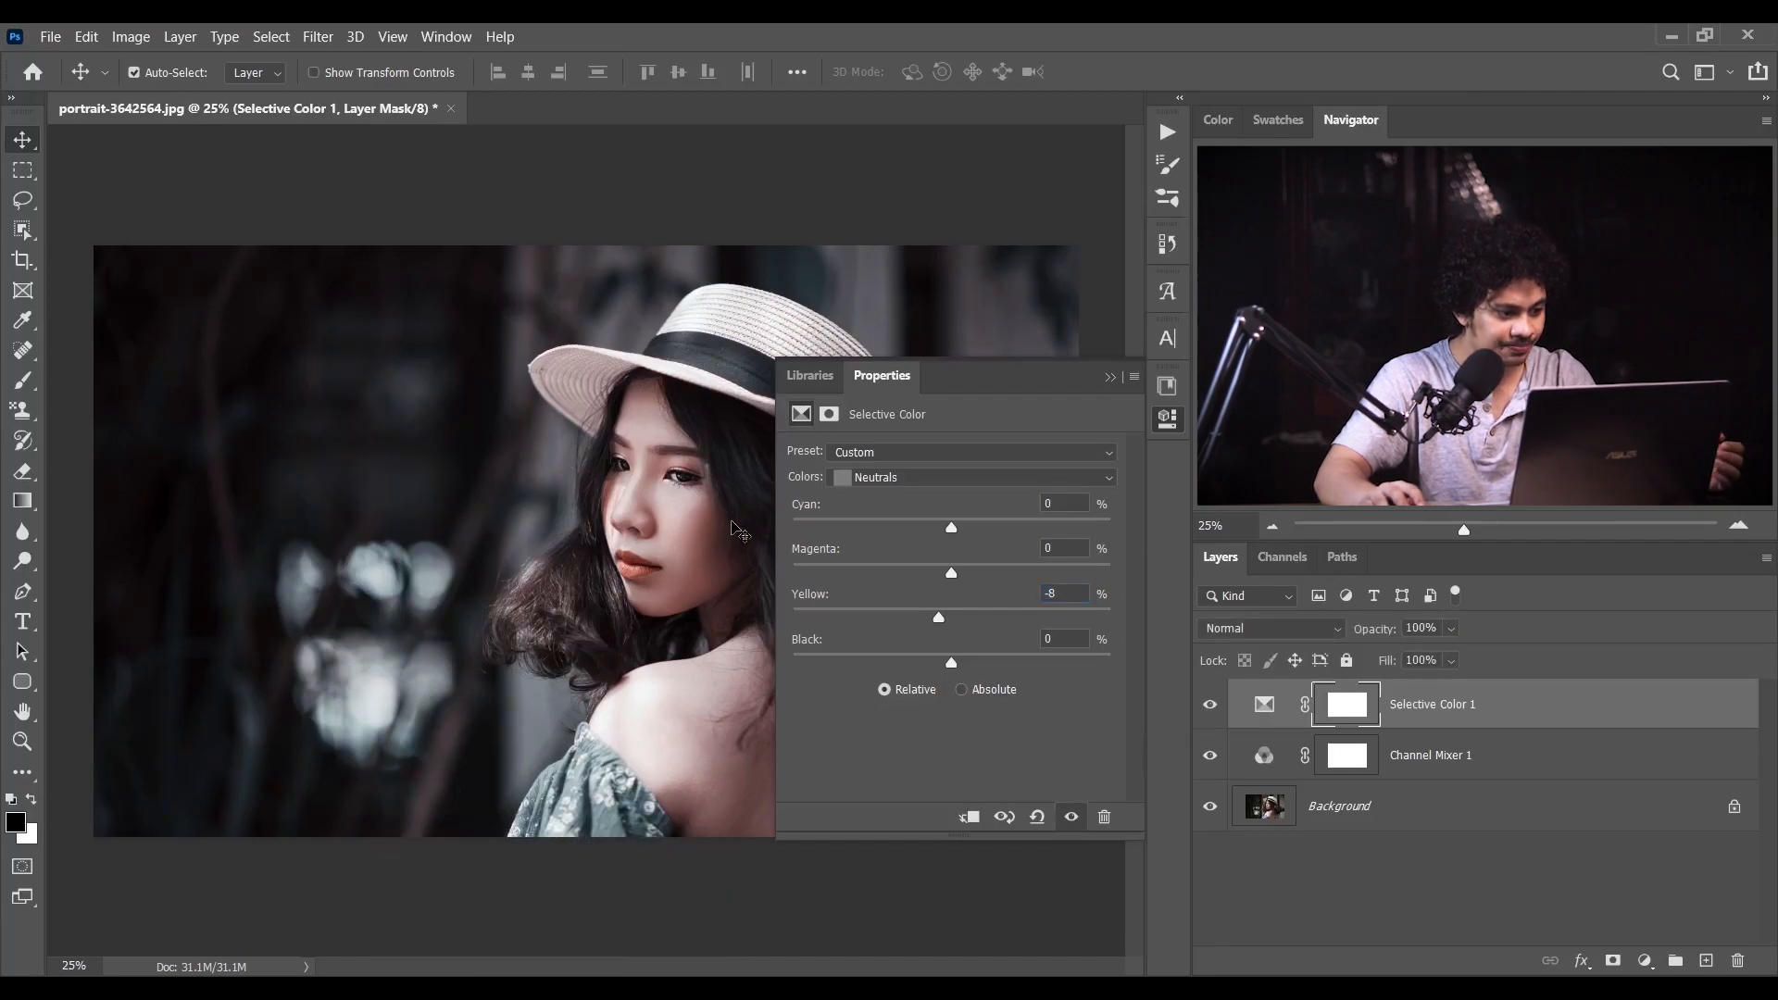
# Set the Selective Color Blacks to Yellow -2% and Black +5%
pyautogui.click(936, 478)
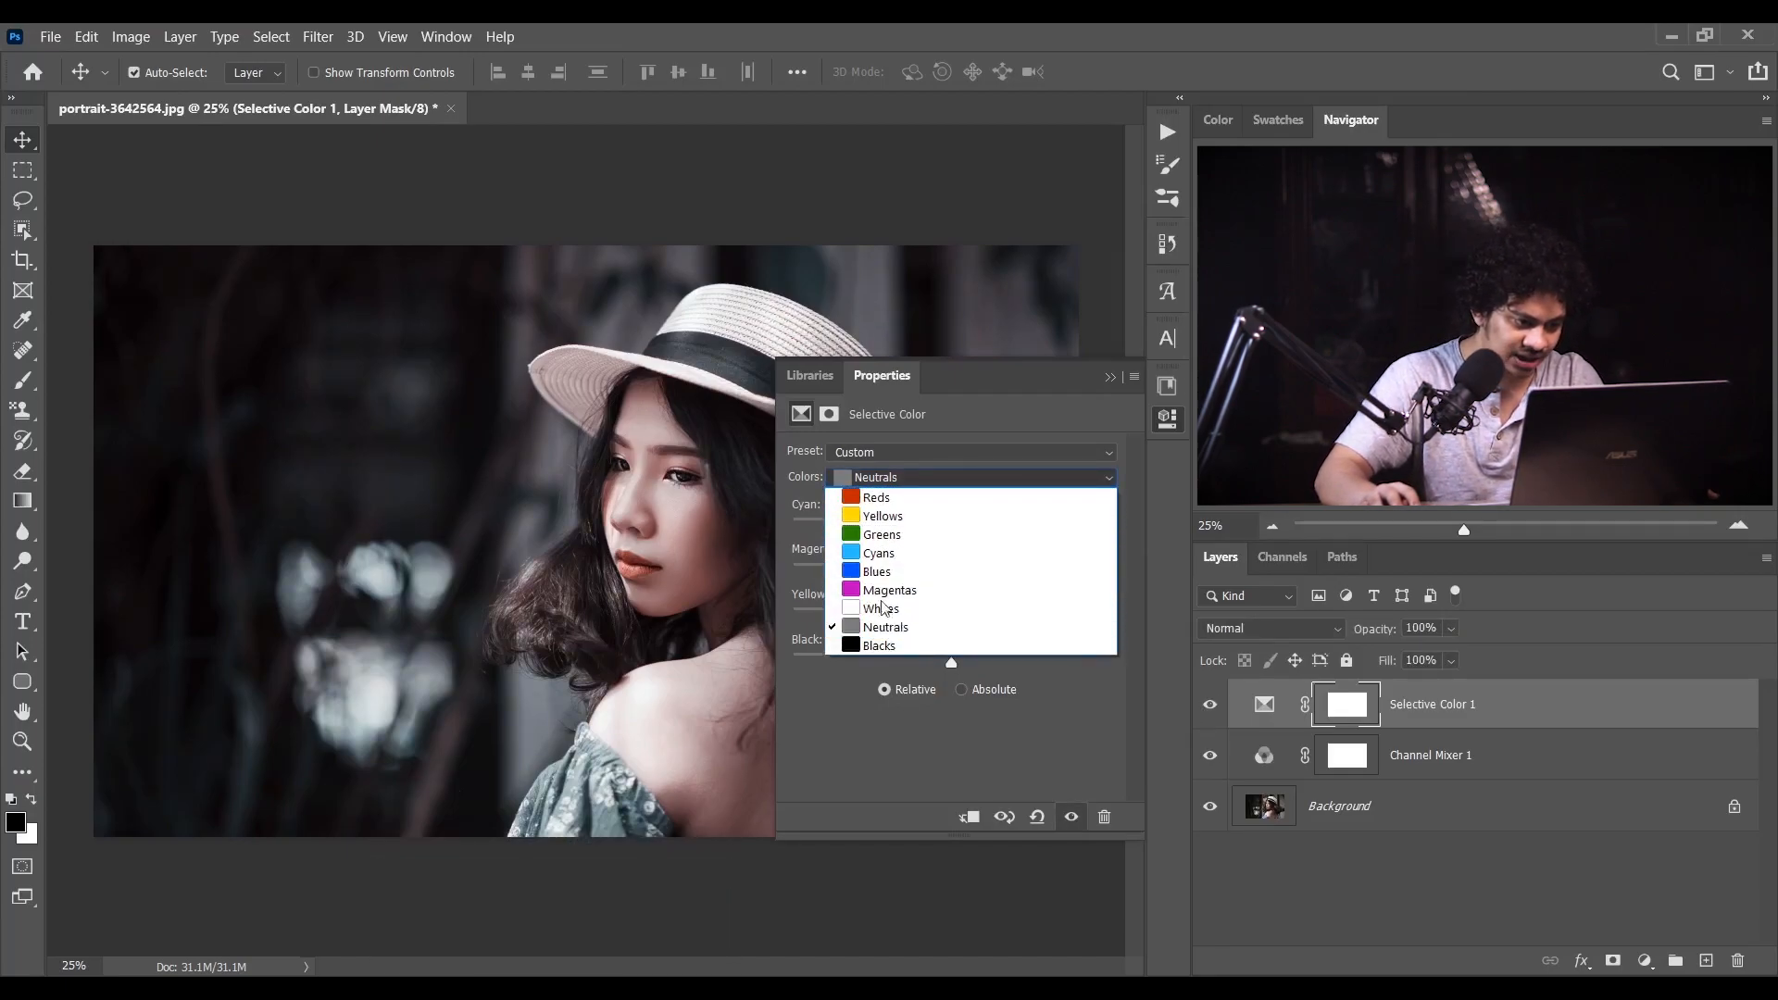
pyautogui.click(887, 646)
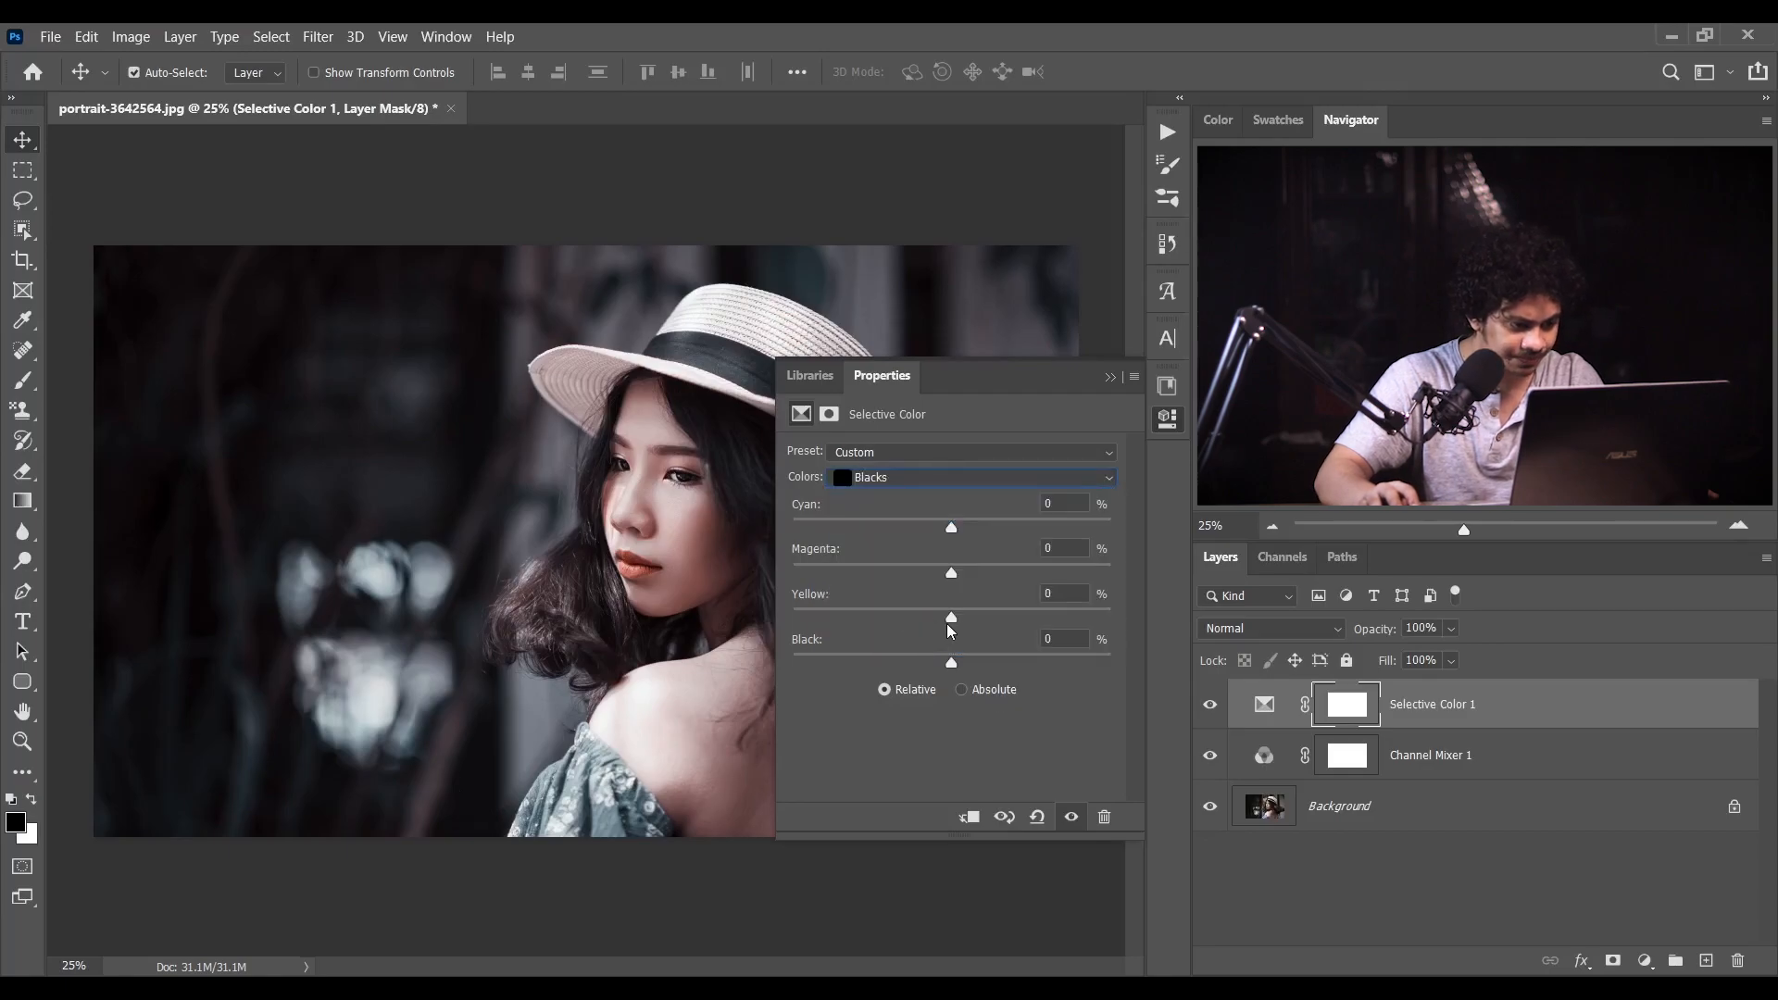
pyautogui.moveTo(951, 617); pyautogui.dragTo(950, 616)
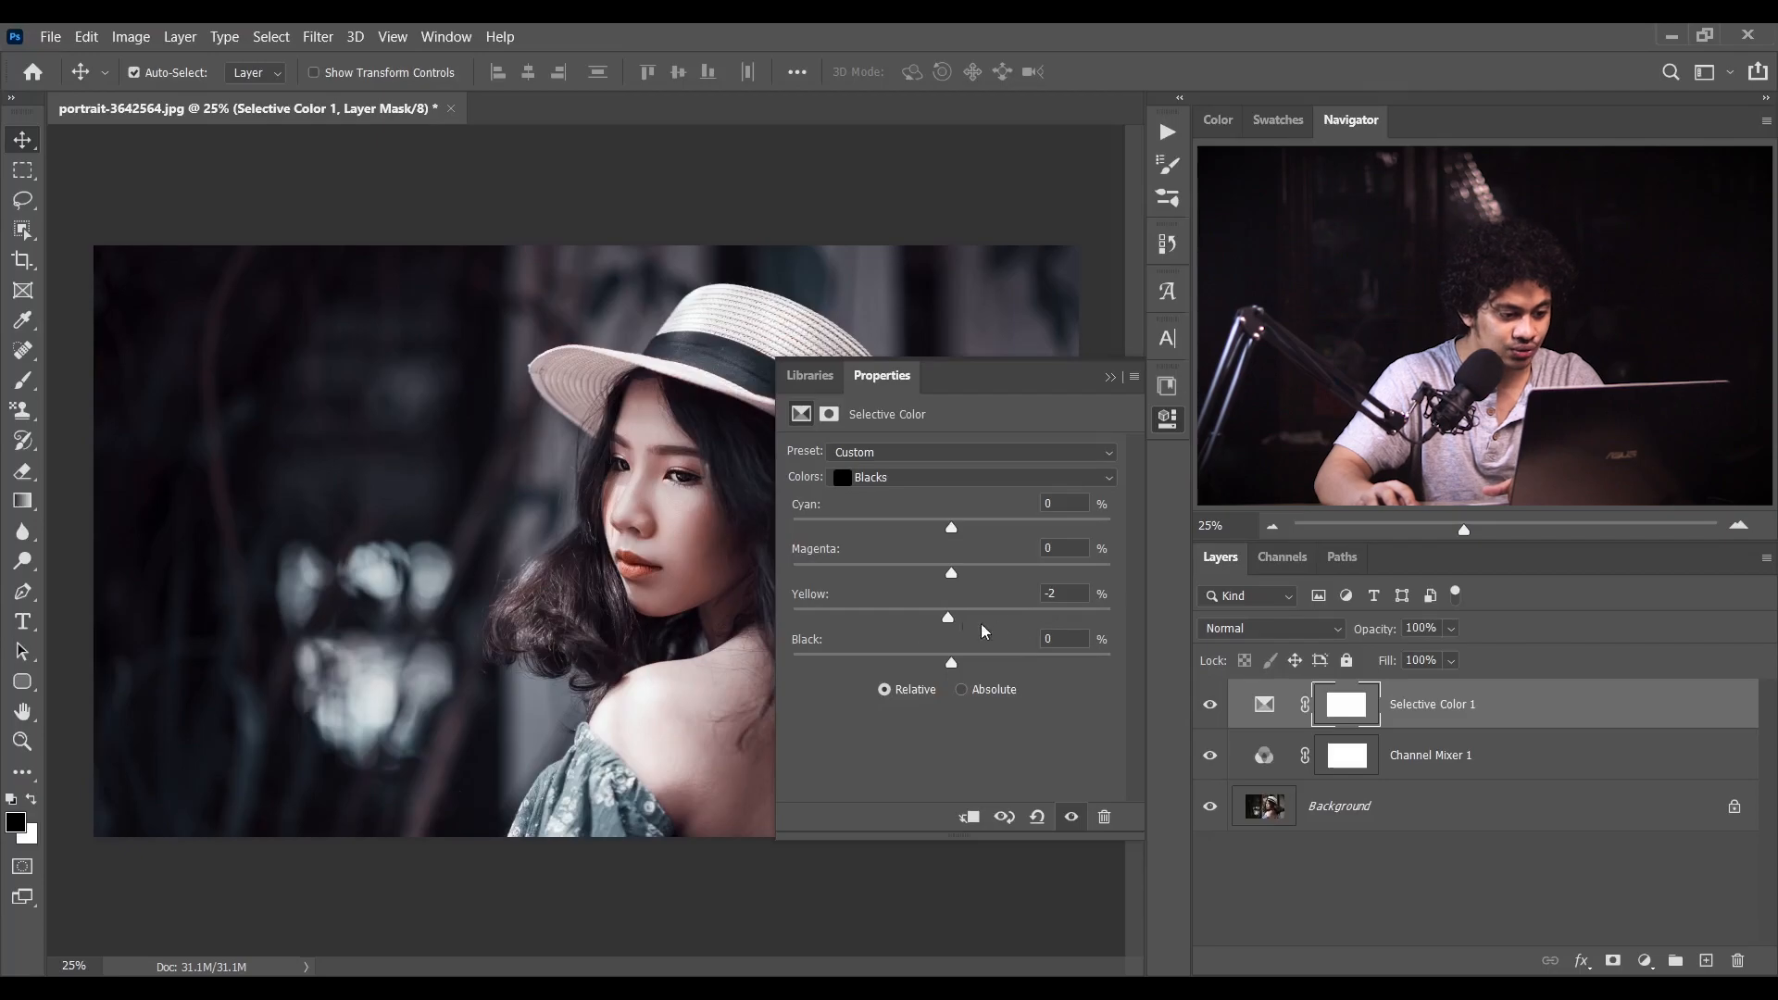
pyautogui.moveTo(952, 663); pyautogui.dragTo(955, 663)
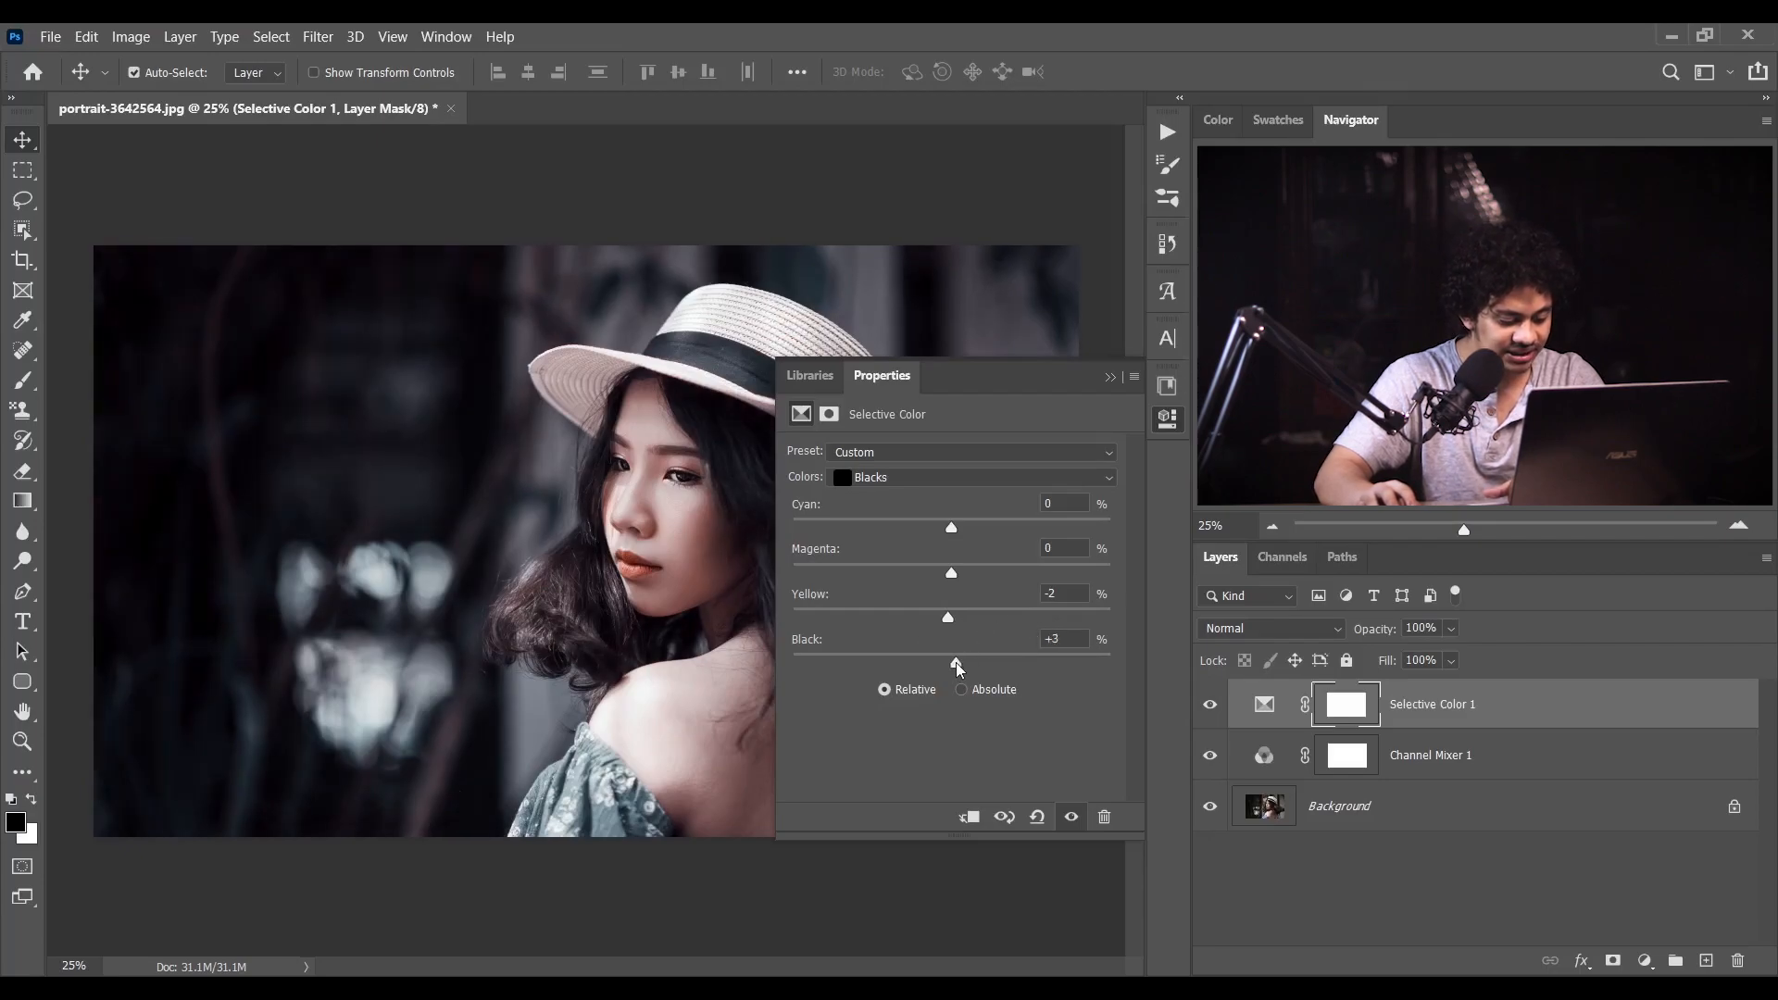
pyautogui.moveTo(1065, 640); pyautogui.dragTo(989, 640)
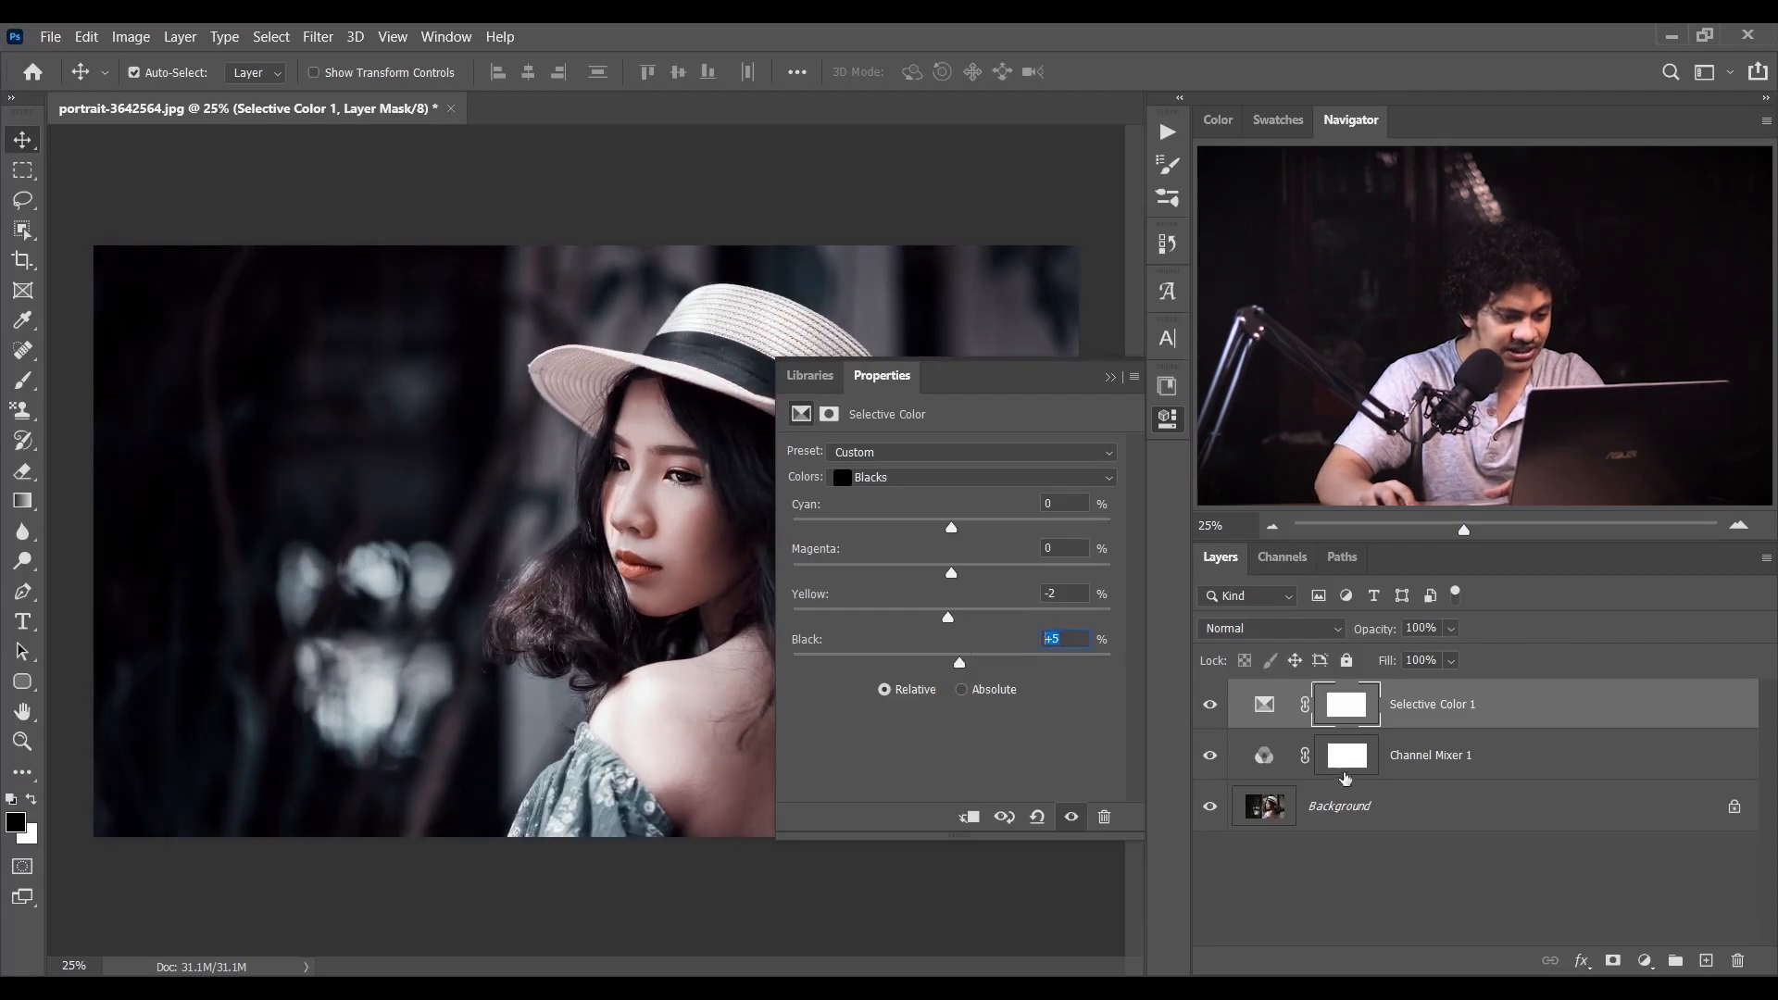
# Compare the whole portrait with and without the Selective Color 1 adjustment by toggling its visibility
pyautogui.click(1210, 704)
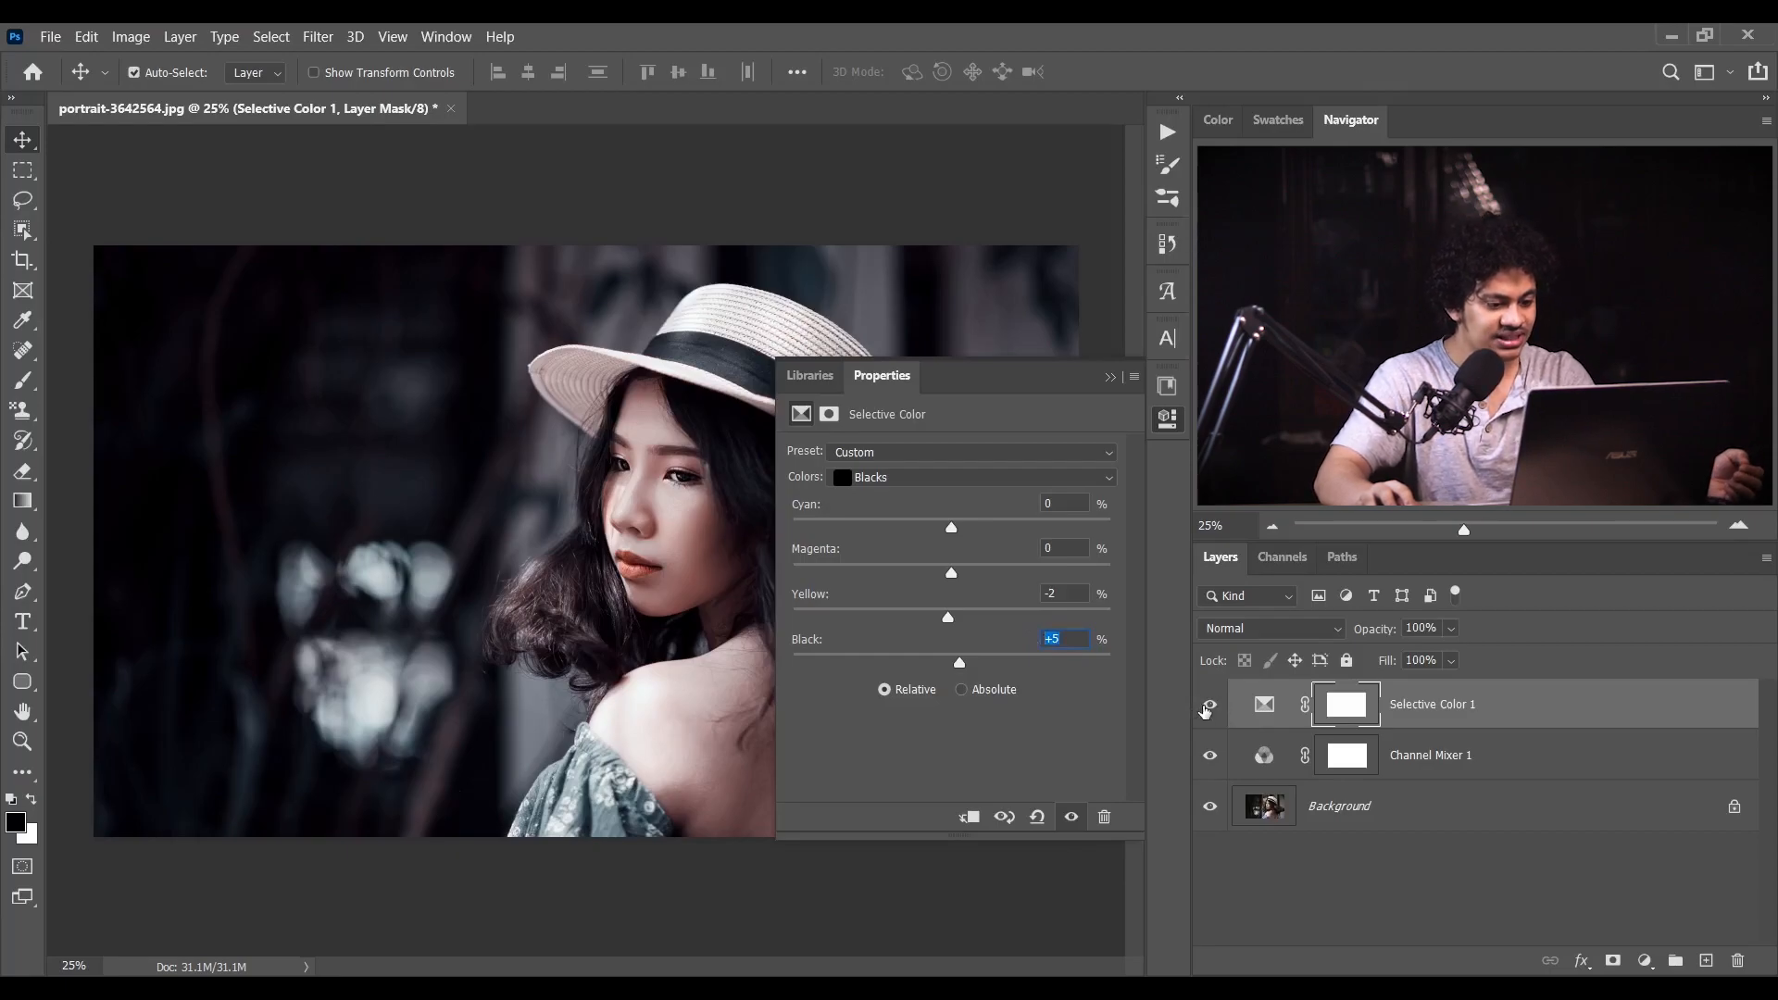
pyautogui.click(1110, 377)
pyautogui.click(1210, 704)
pyautogui.click(1211, 704)
pyautogui.click(1211, 704)
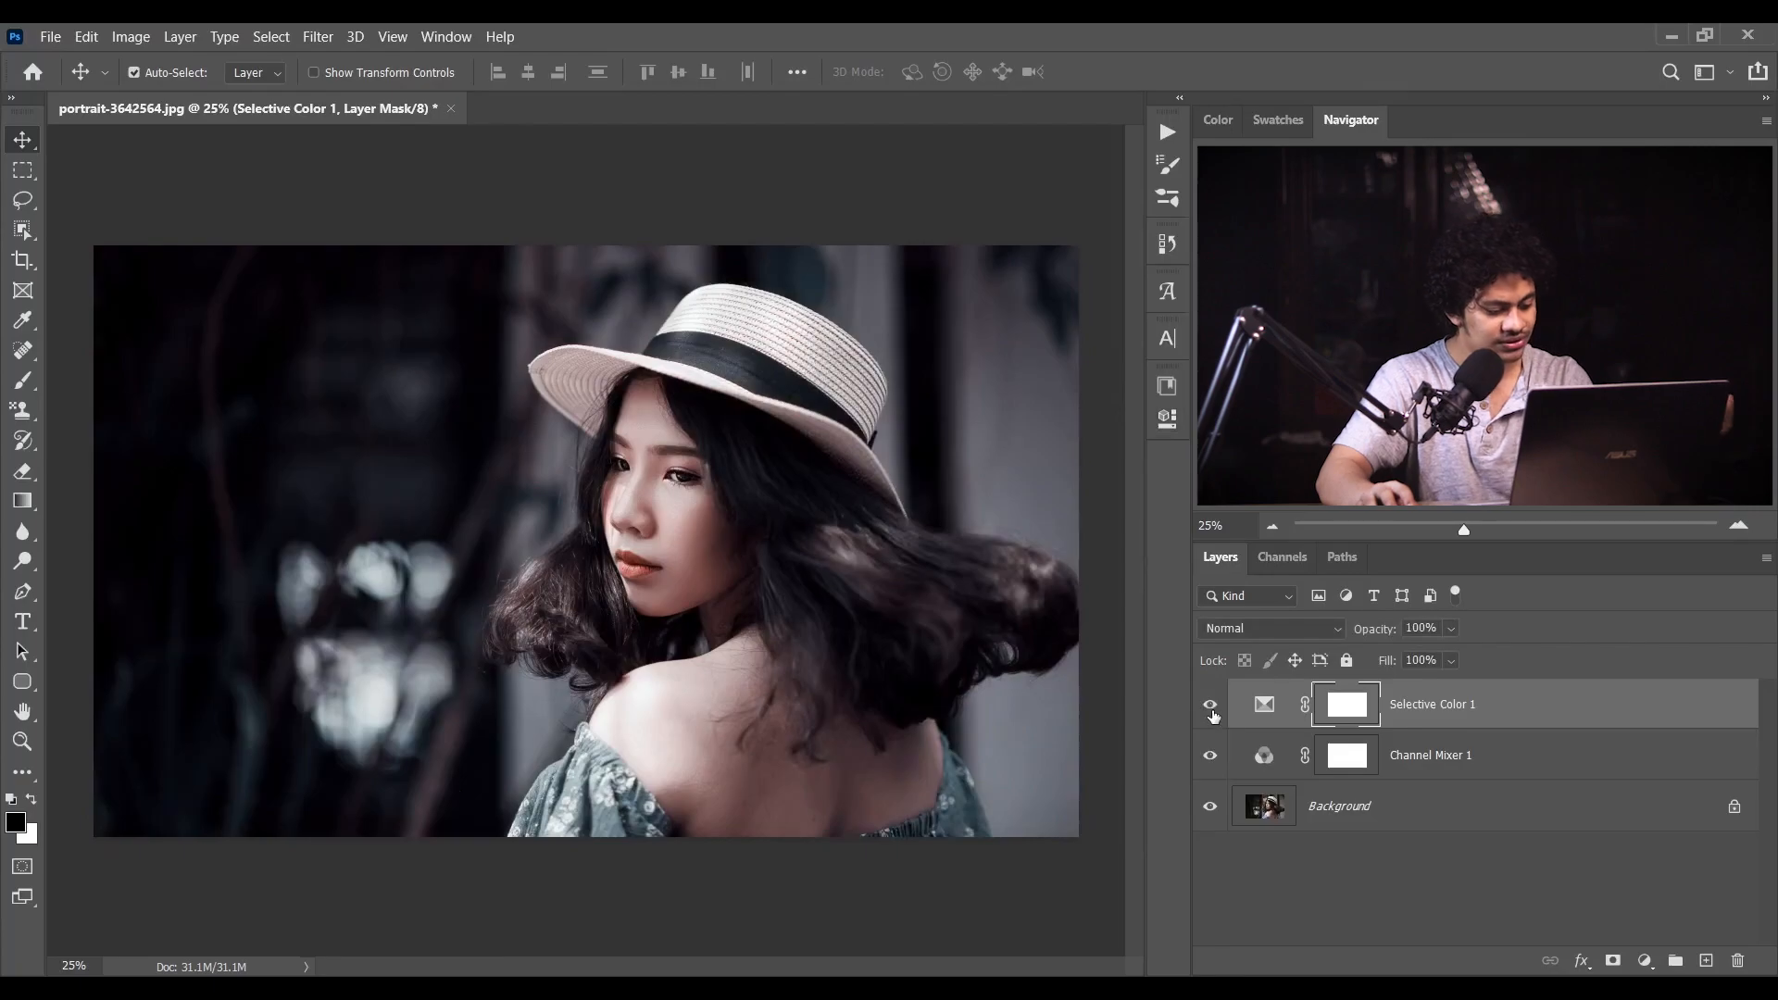
# Add a gradient fill layer above Selective Color 1 with the Radial style and reversed direction
pyautogui.click(1544, 727)
pyautogui.click(1645, 960)
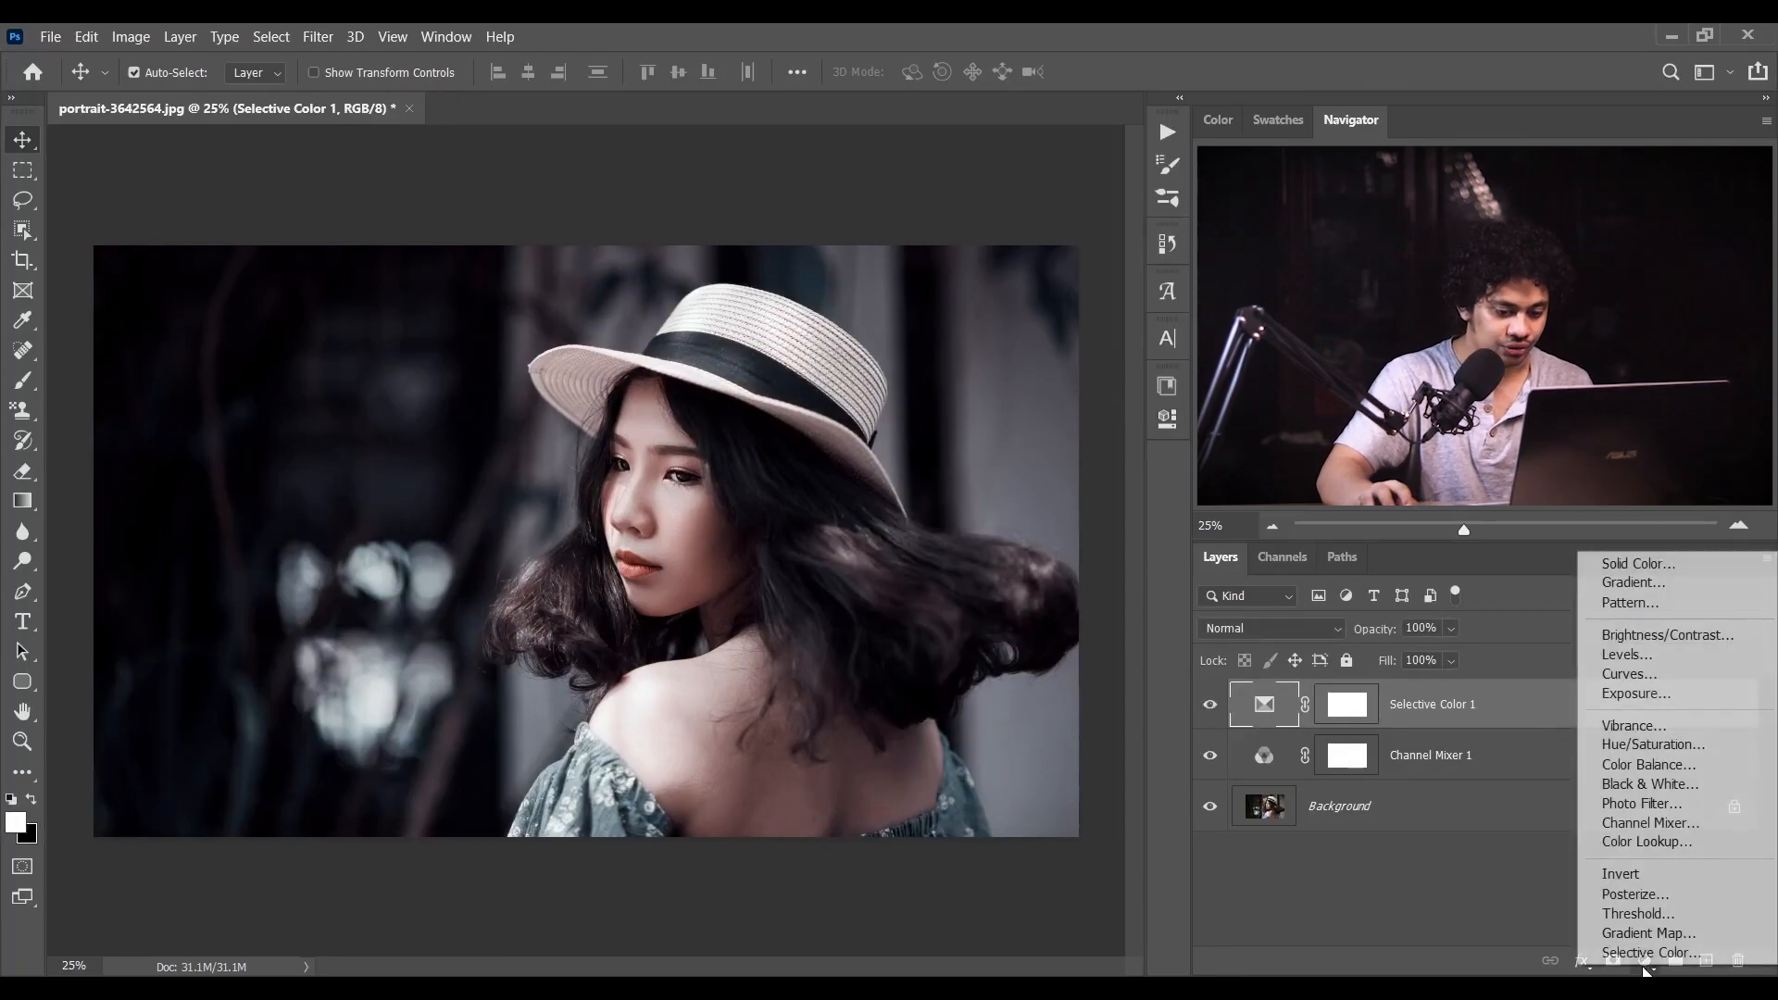
pyautogui.click(1637, 583)
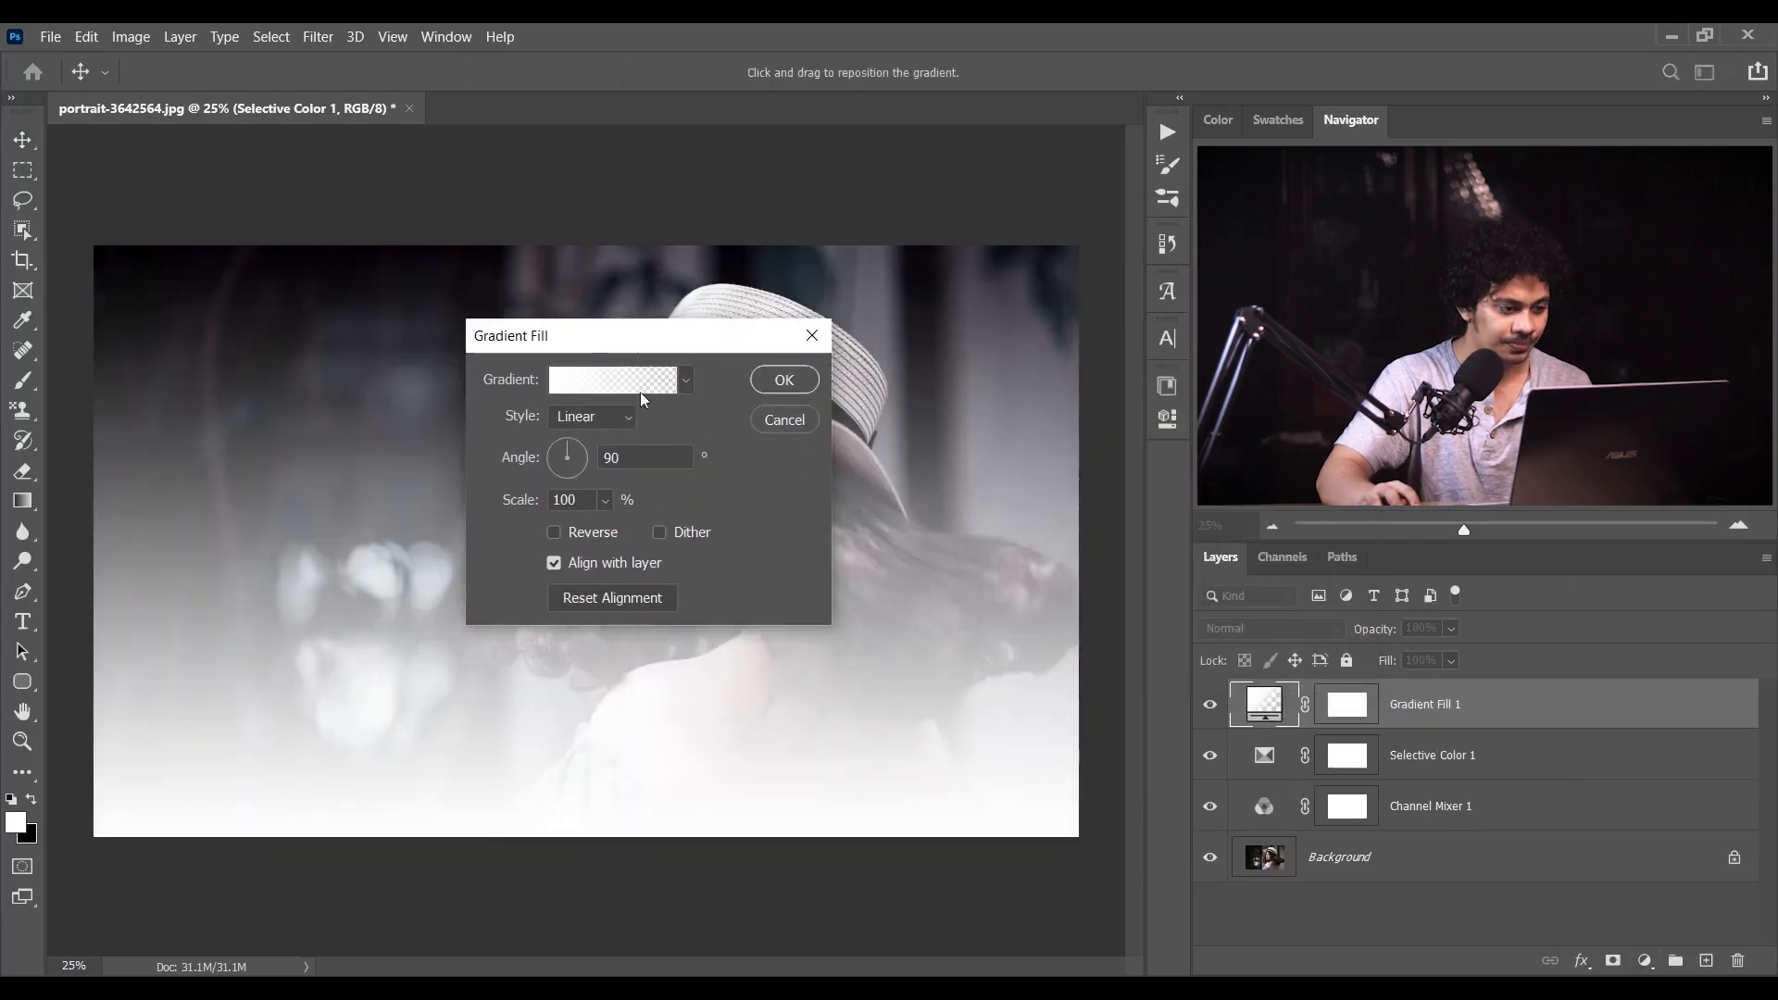
pyautogui.click(621, 419)
pyautogui.click(608, 450)
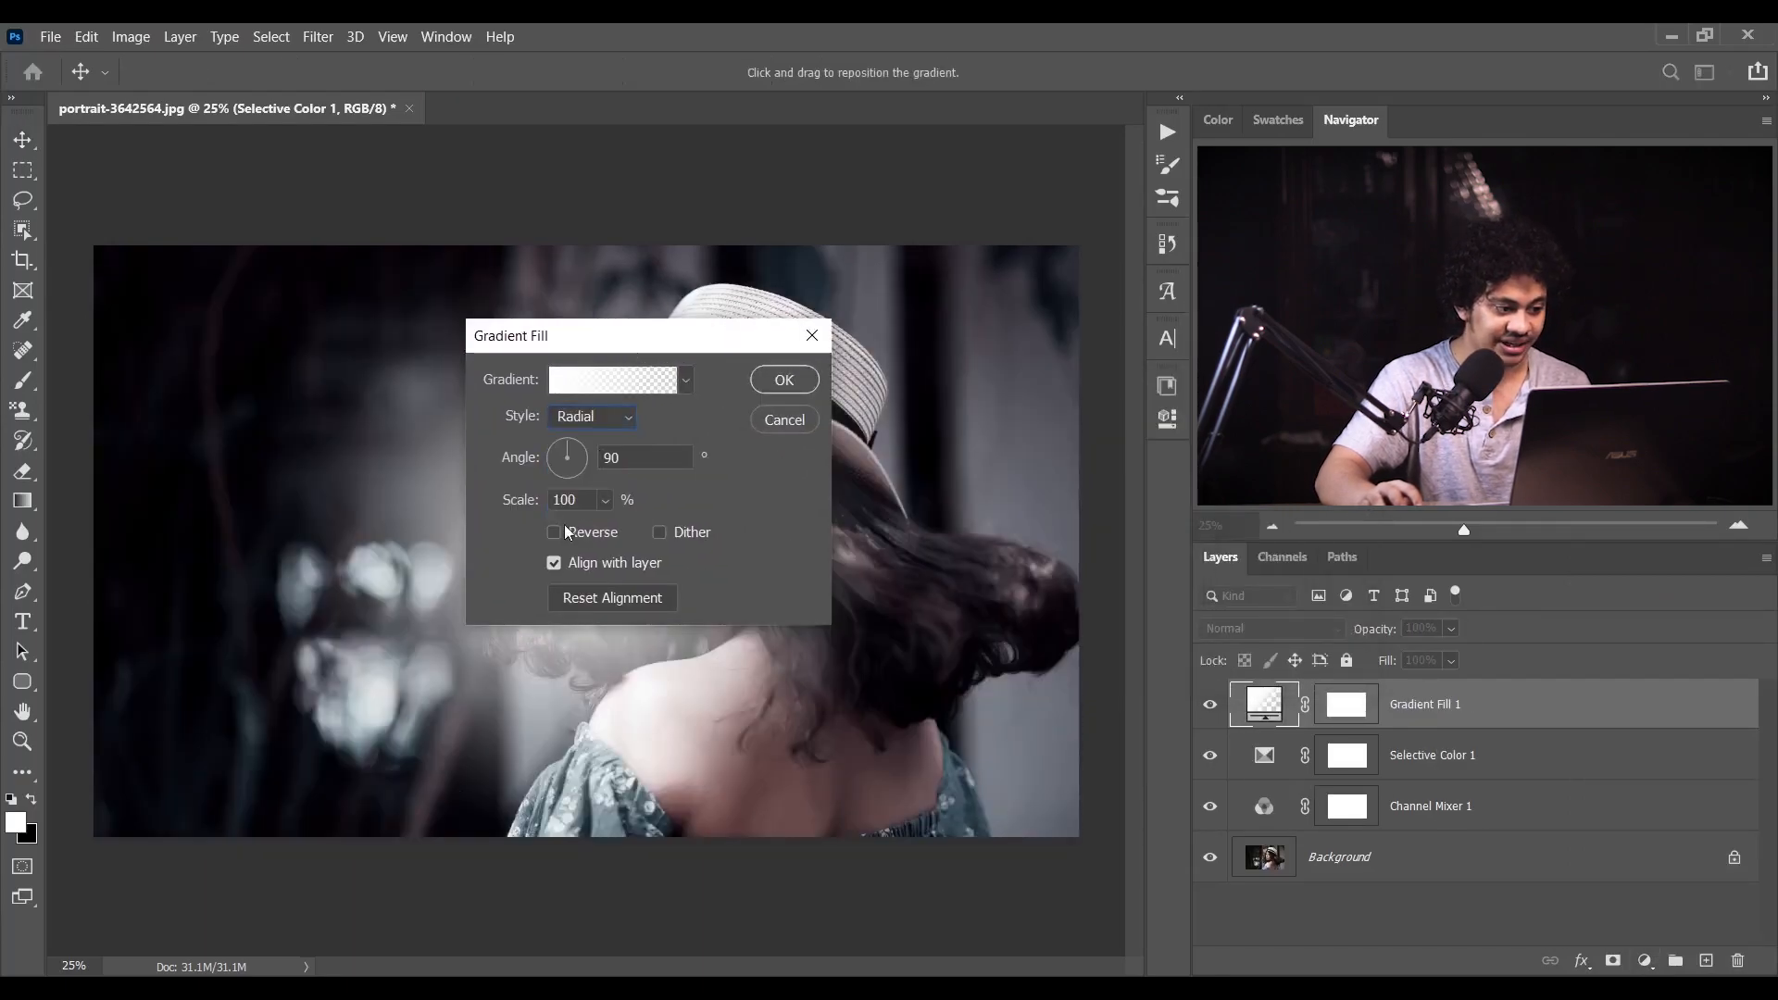
pyautogui.click(571, 536)
# Center the radial gradient around the woman's face and set its angle to 67.7° and scale to 155%
pyautogui.moveTo(629, 344); pyautogui.dragTo(862, 590)
pyautogui.moveTo(531, 581); pyautogui.dragTo(630, 546)
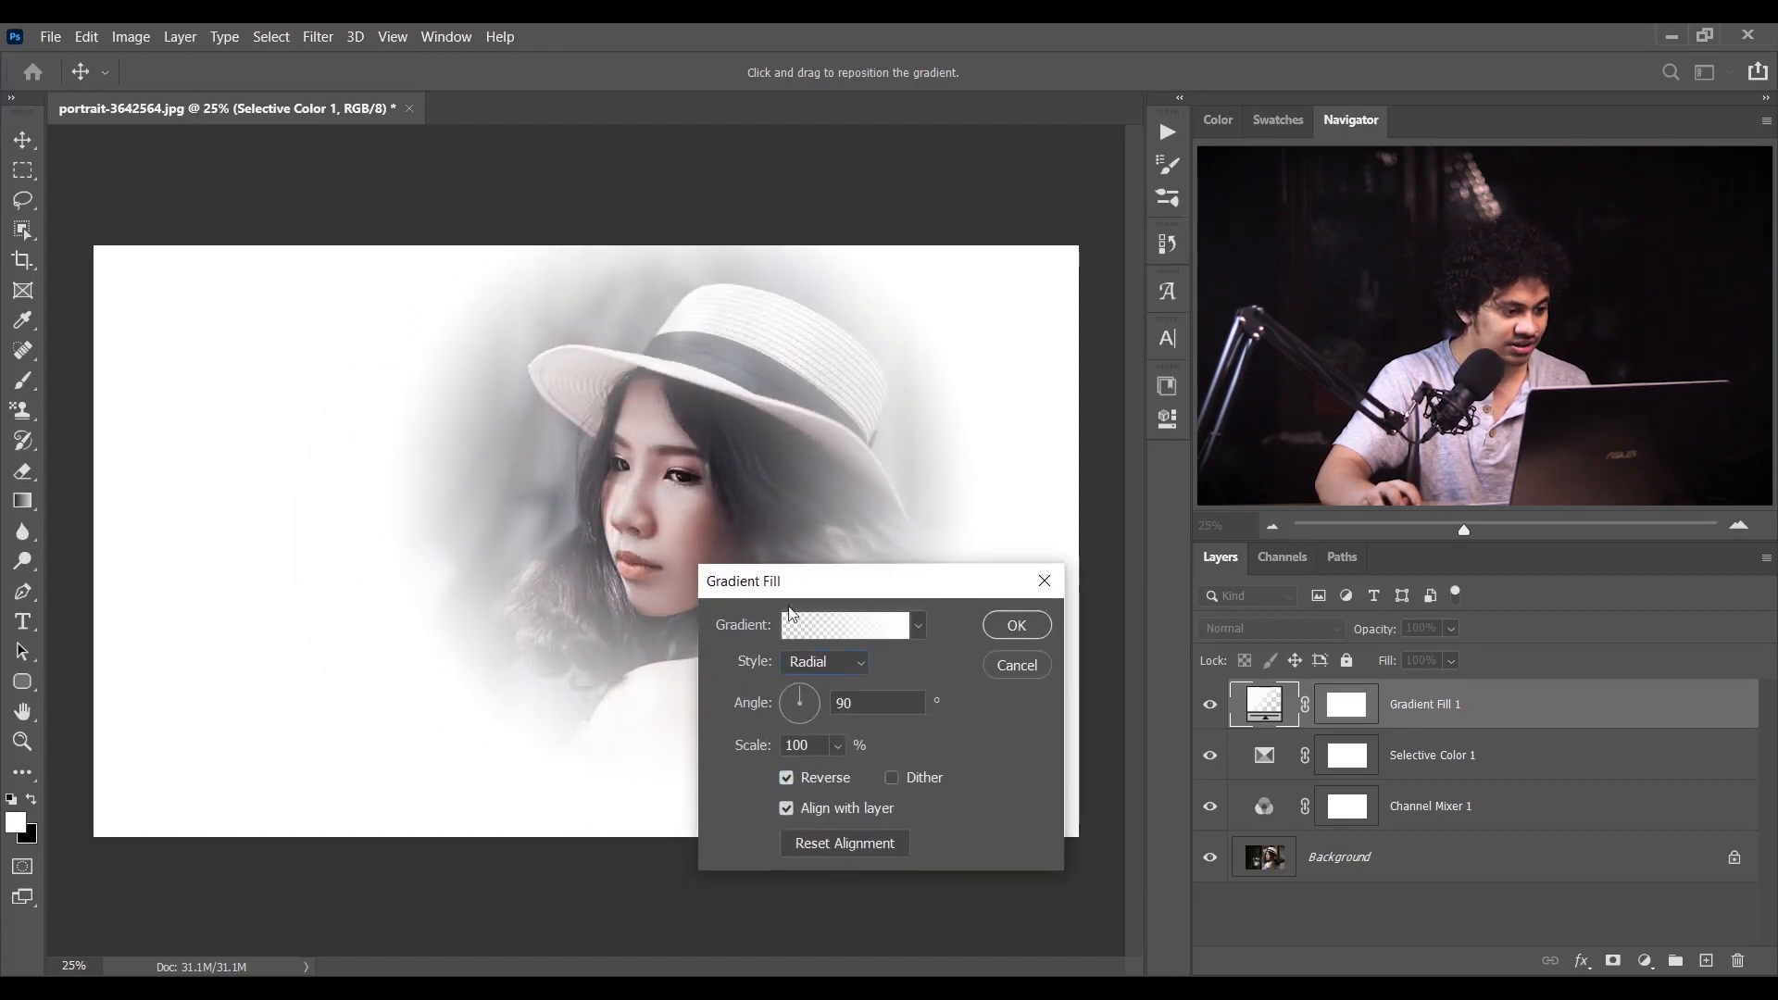
pyautogui.moveTo(808, 693); pyautogui.dragTo(809, 682)
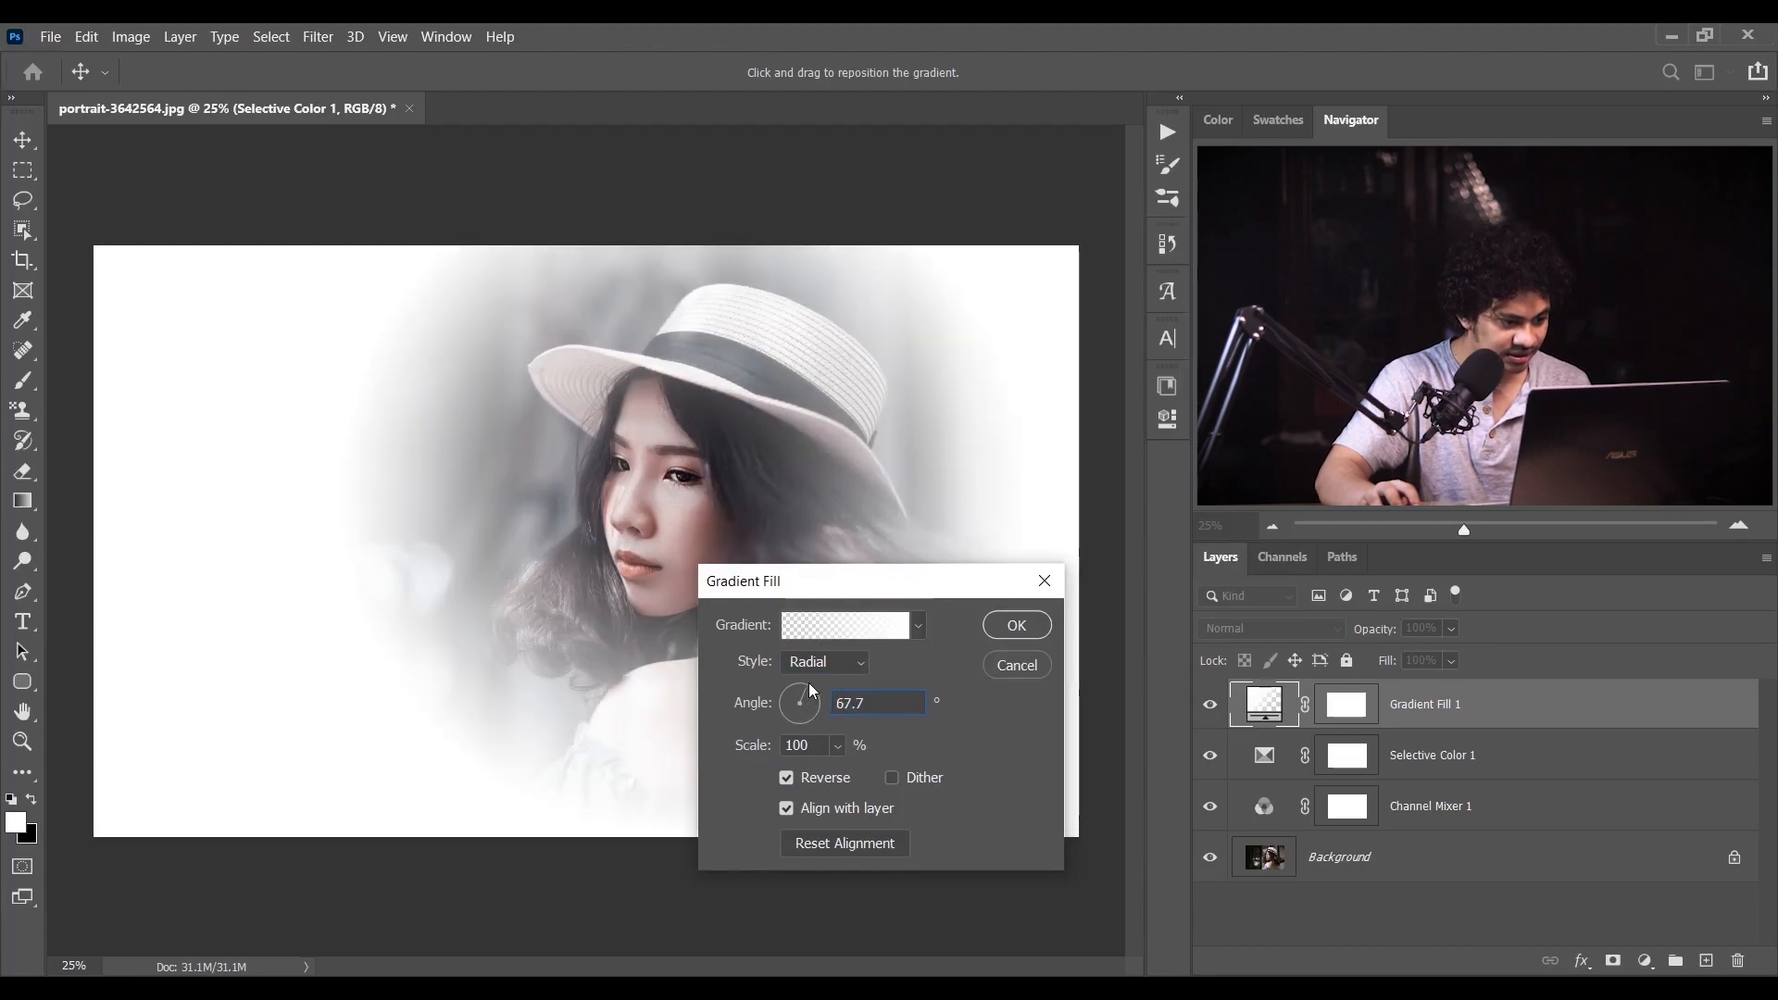
pyautogui.click(837, 750)
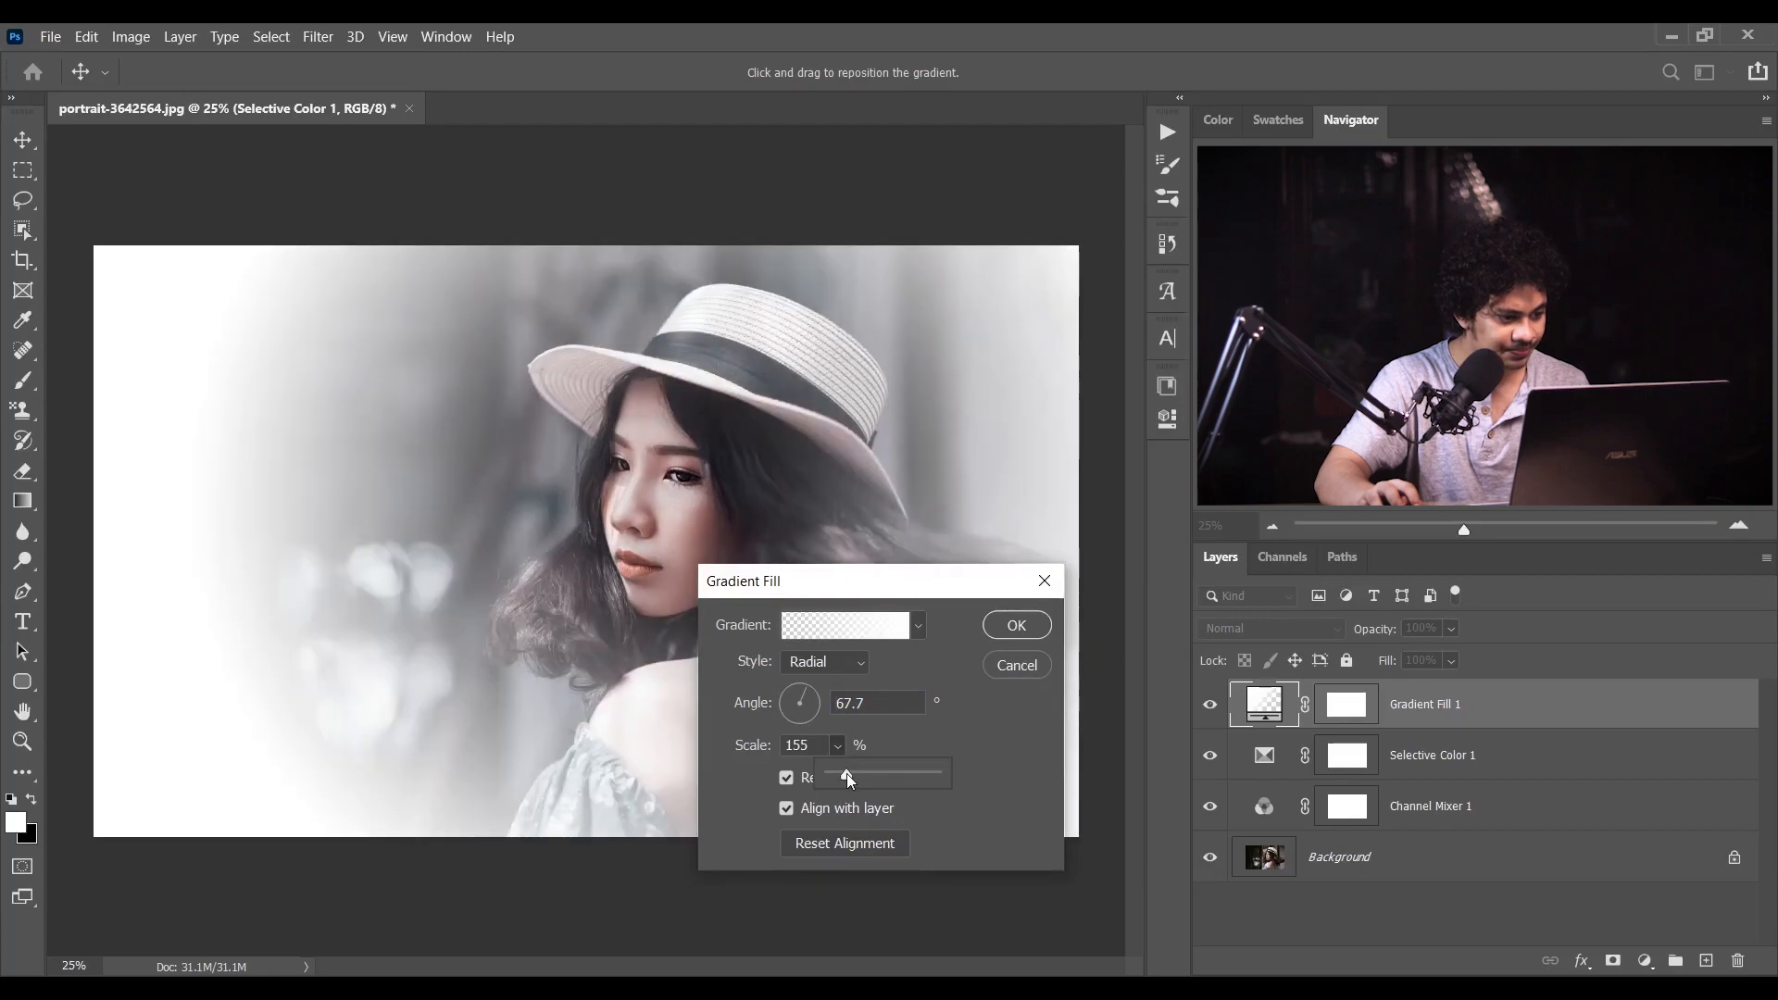
# Apply the Neutral Density gradient preset to the gradient fill and accept the fill settings
pyautogui.click(885, 628)
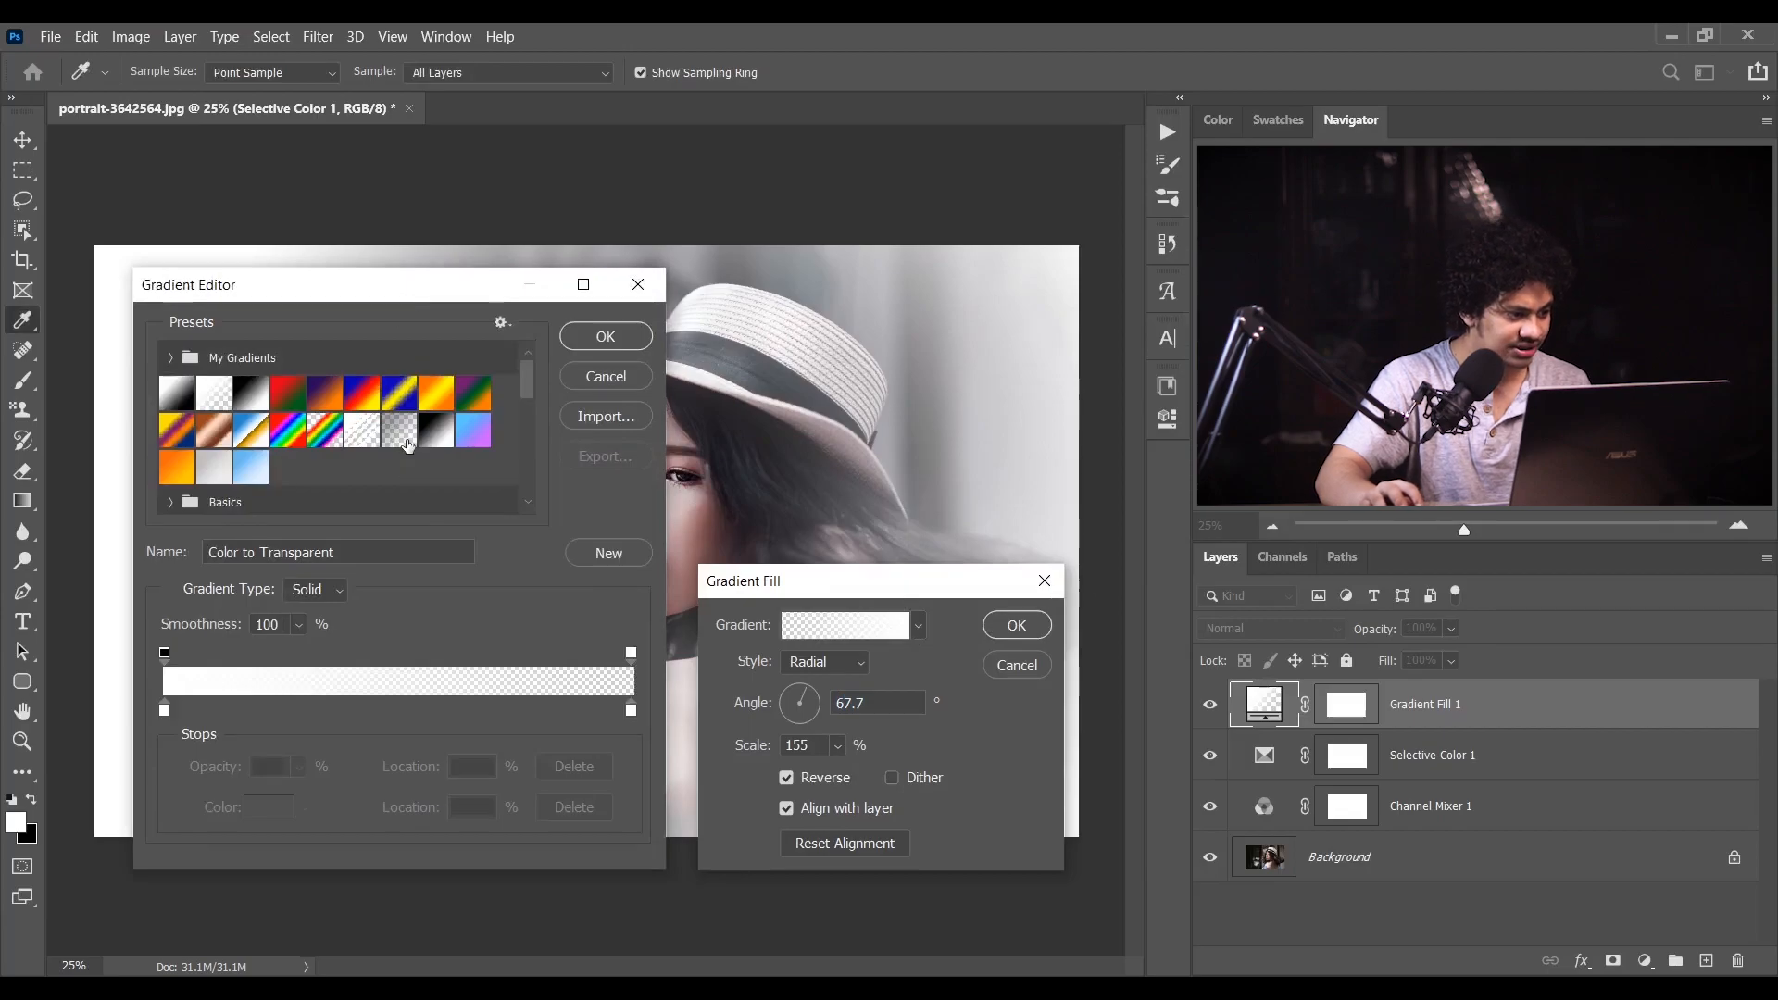
pyautogui.click(404, 434)
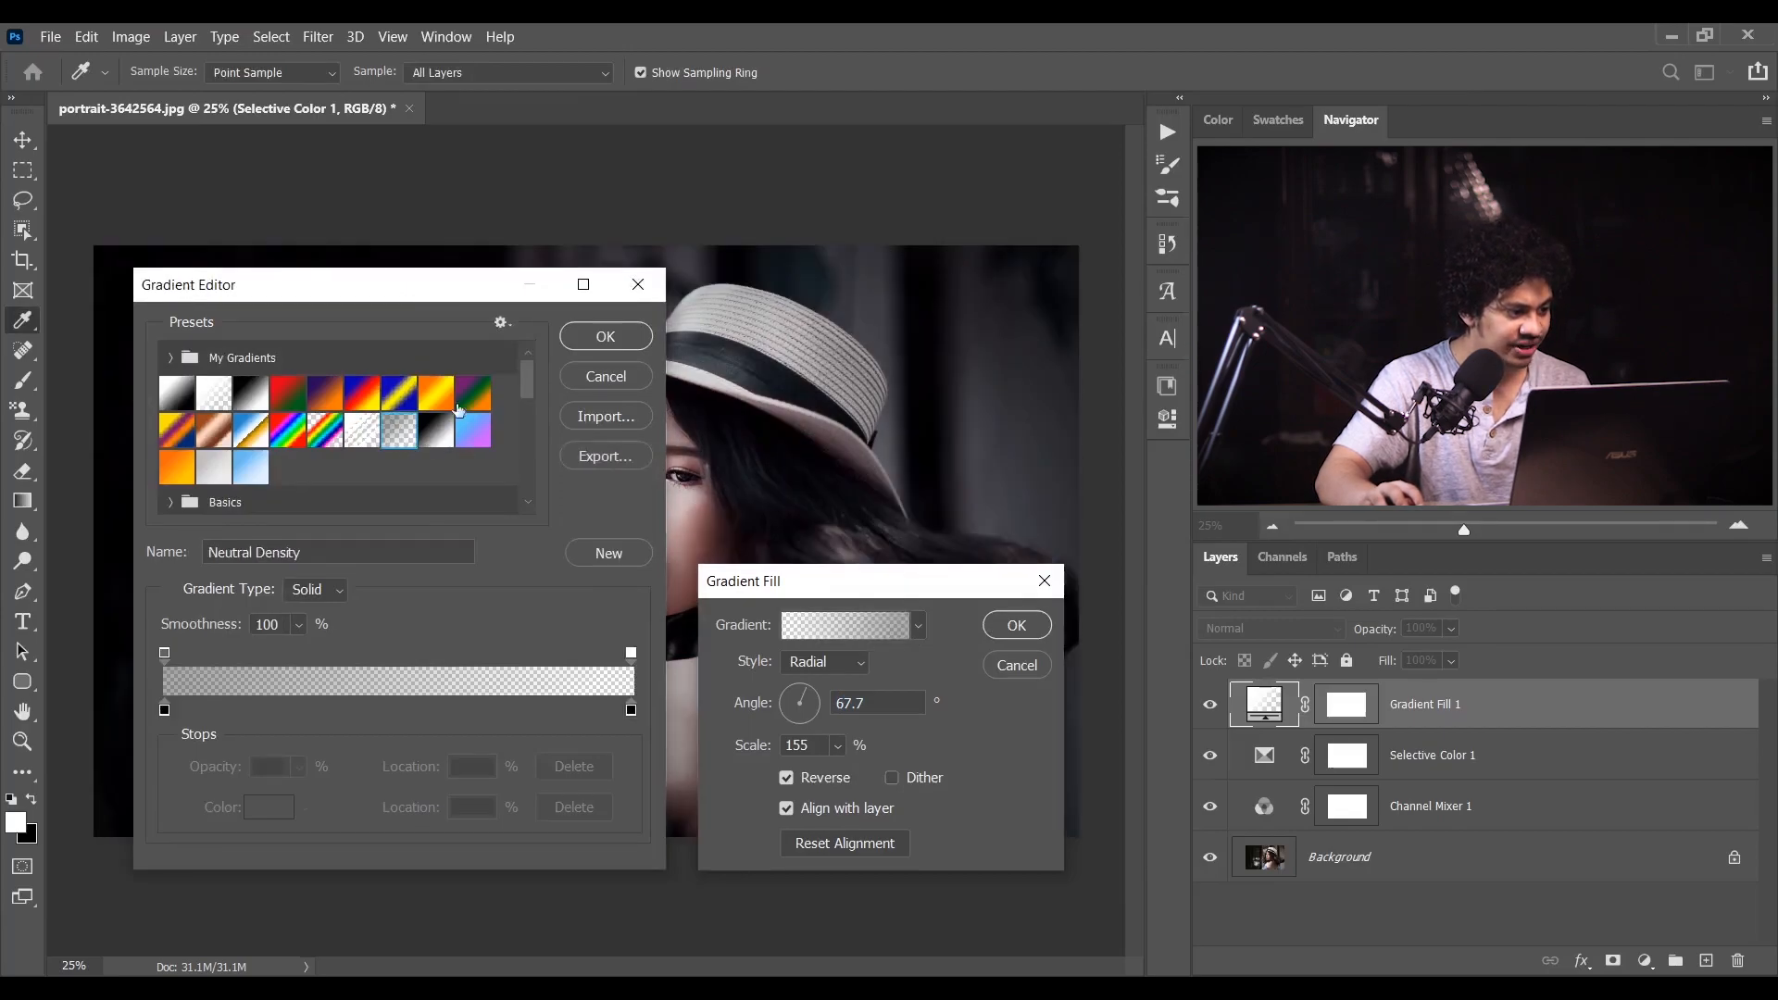
pyautogui.click(594, 335)
pyautogui.moveTo(889, 580); pyautogui.dragTo(534, 543)
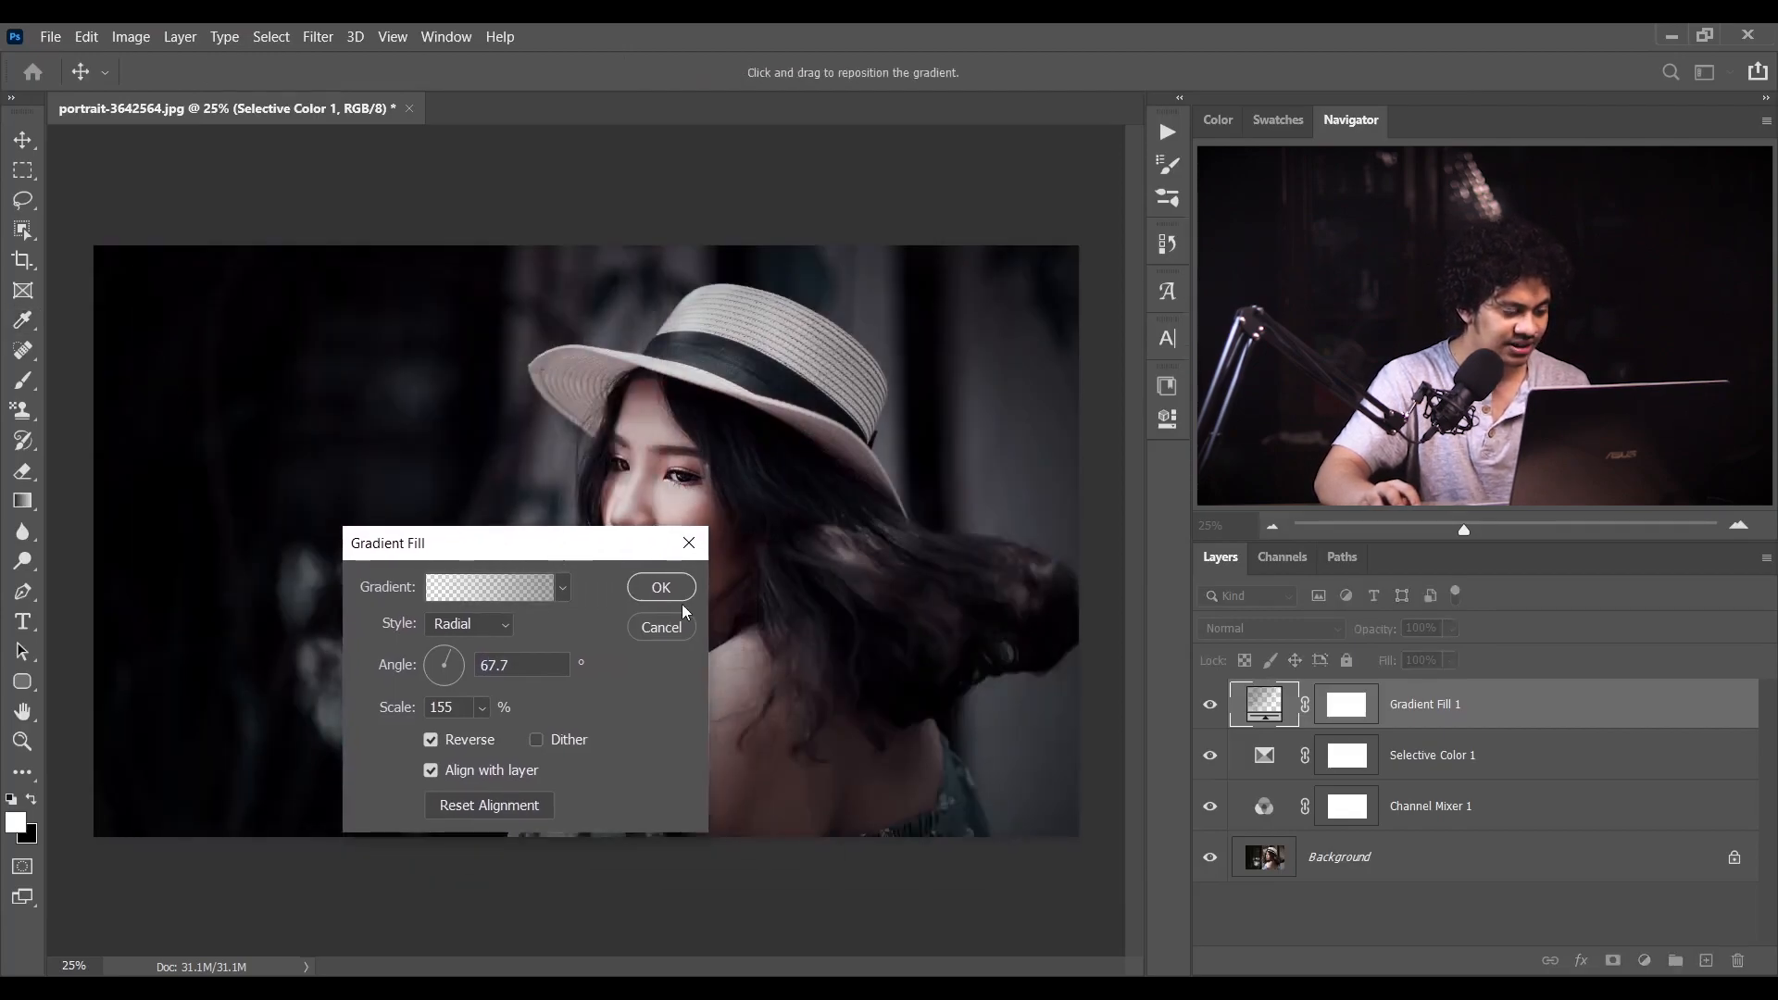
pyautogui.click(663, 585)
# Lower the Gradient Fill 1 layer's opacity to 10%
pyautogui.click(1460, 628)
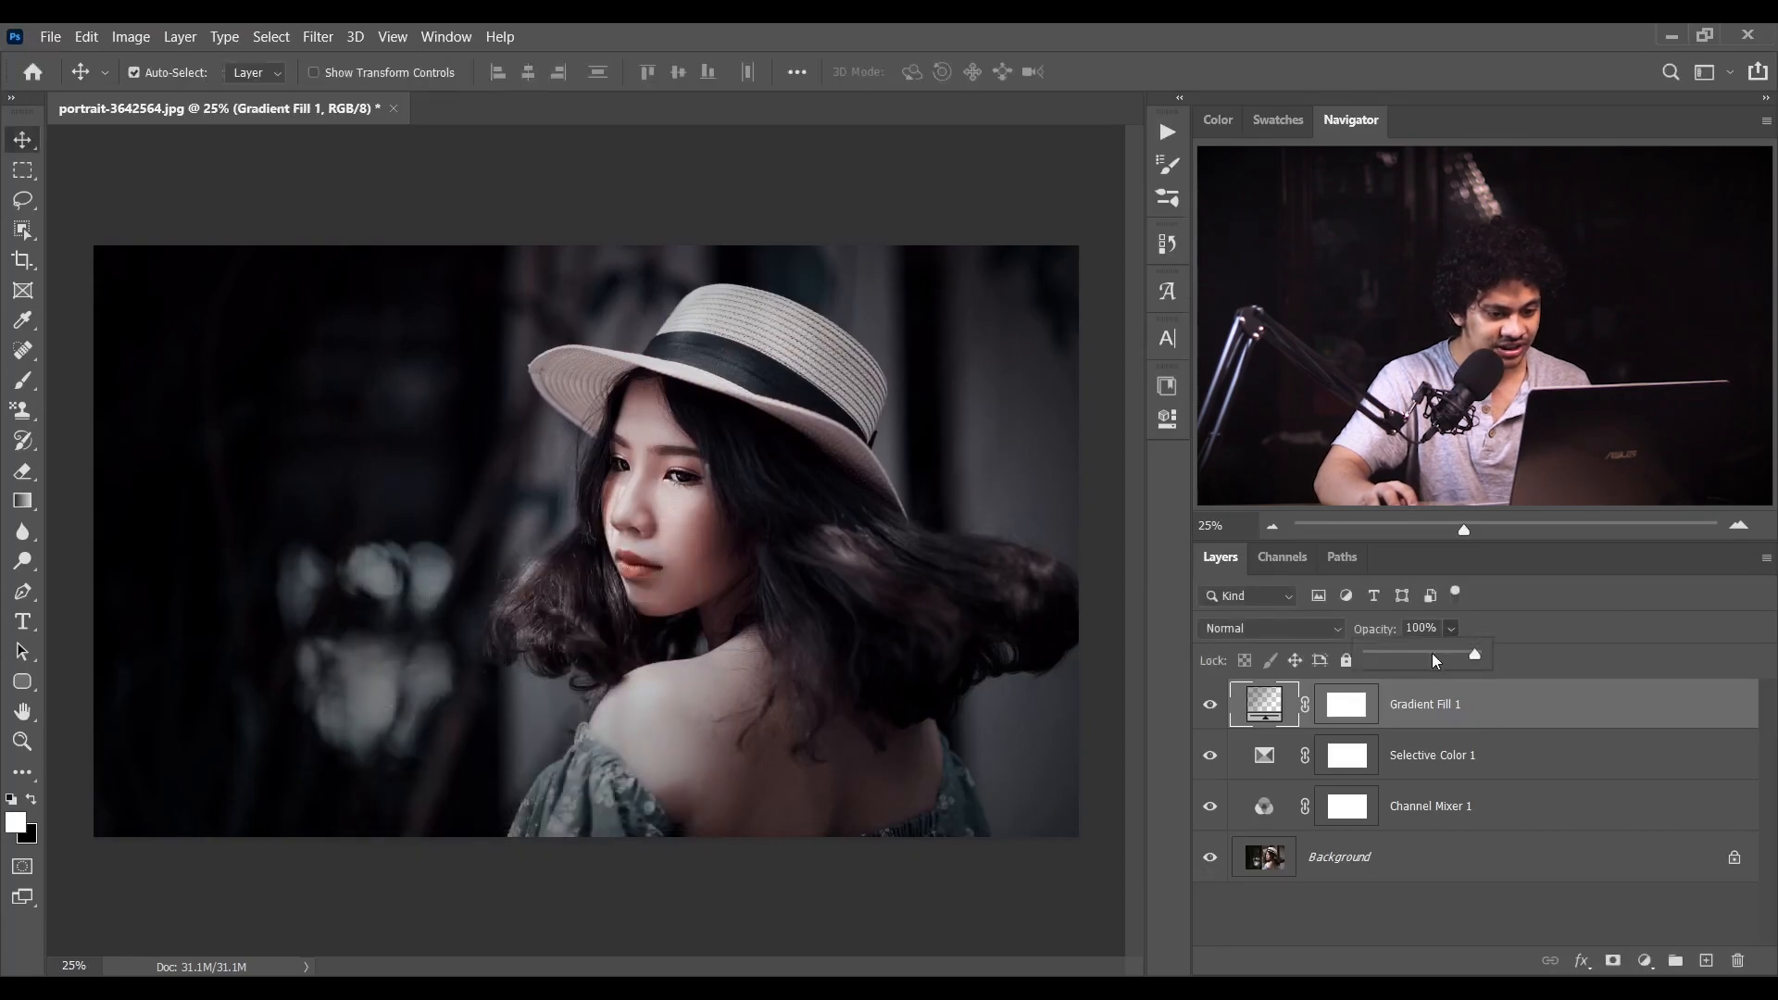
pyautogui.click(1432, 653)
pyautogui.moveTo(1369, 660); pyautogui.dragTo(1374, 657)
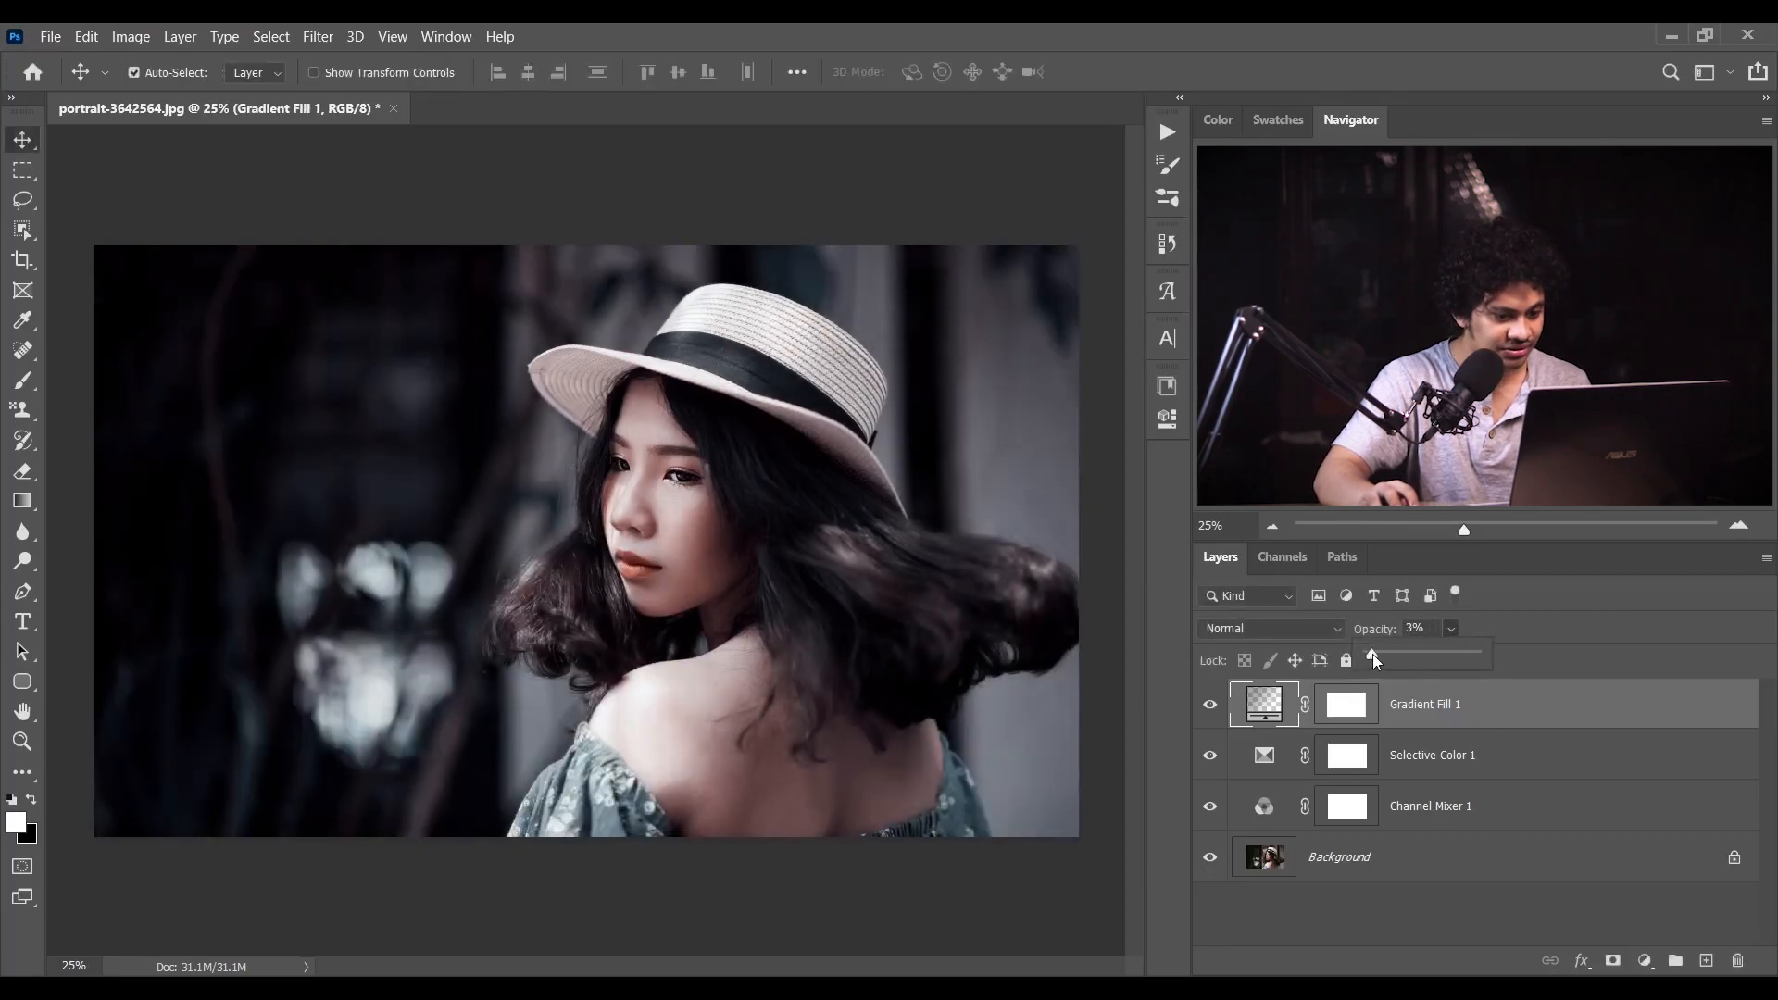
pyautogui.click(1419, 630)
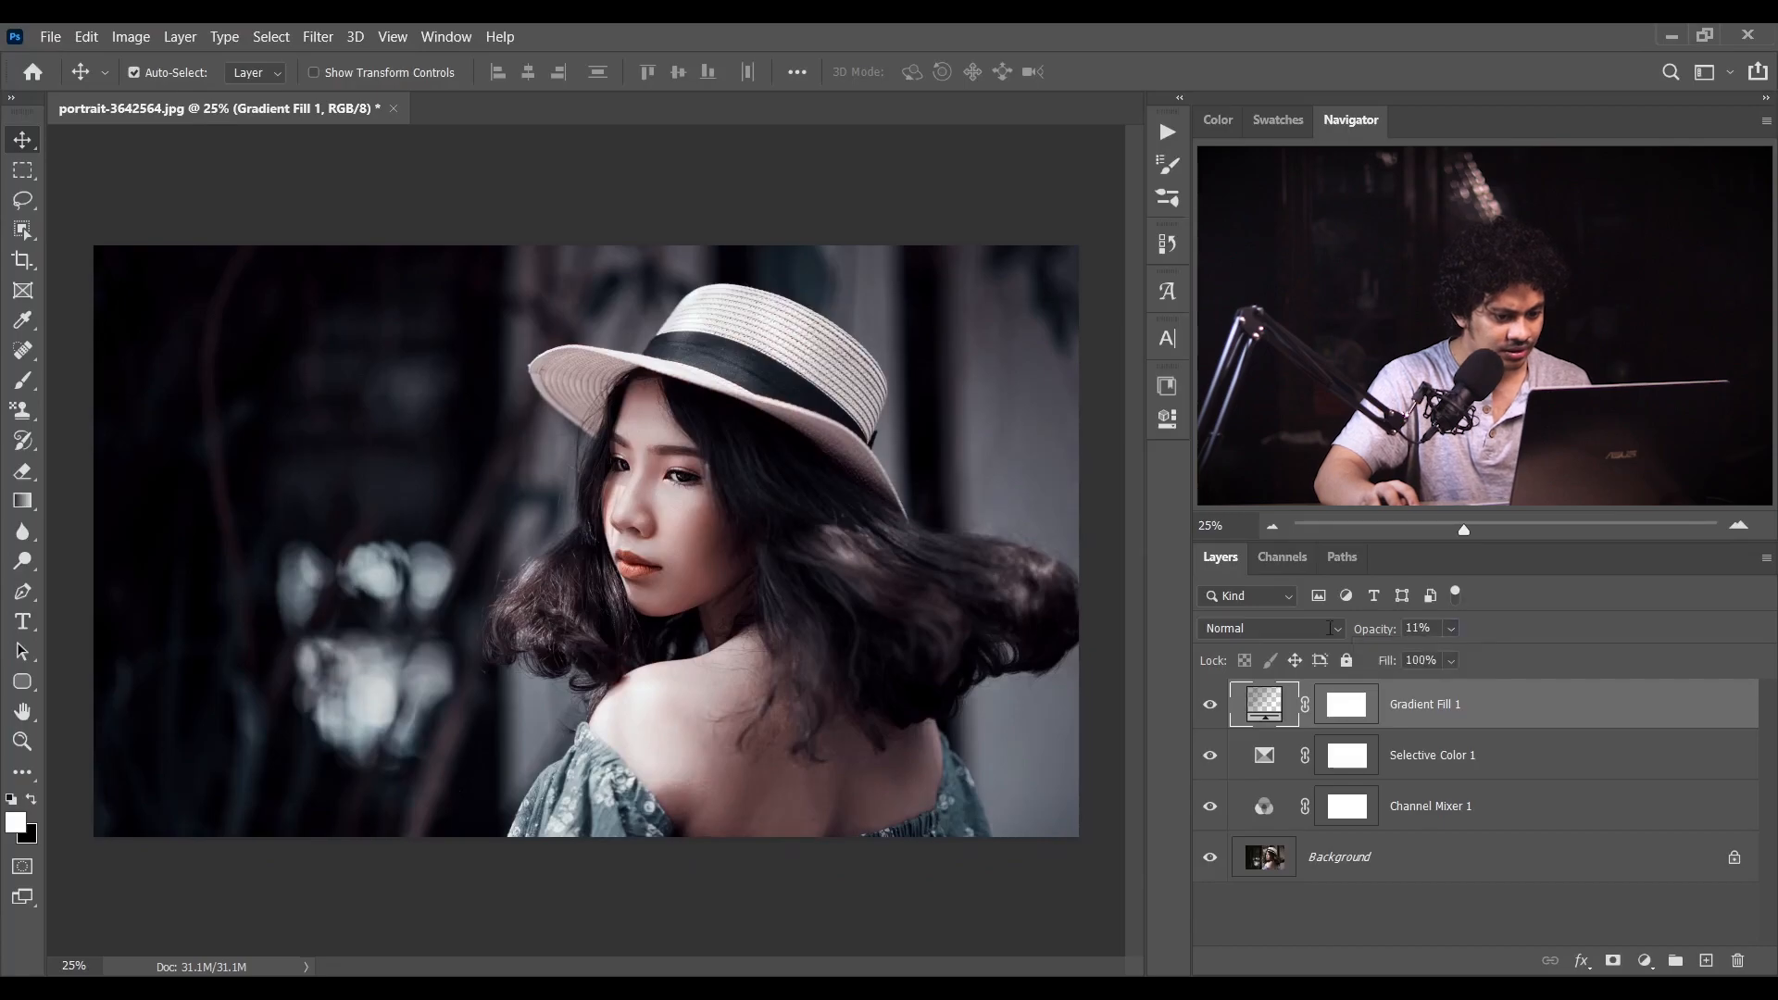
pyautogui.press('Down')
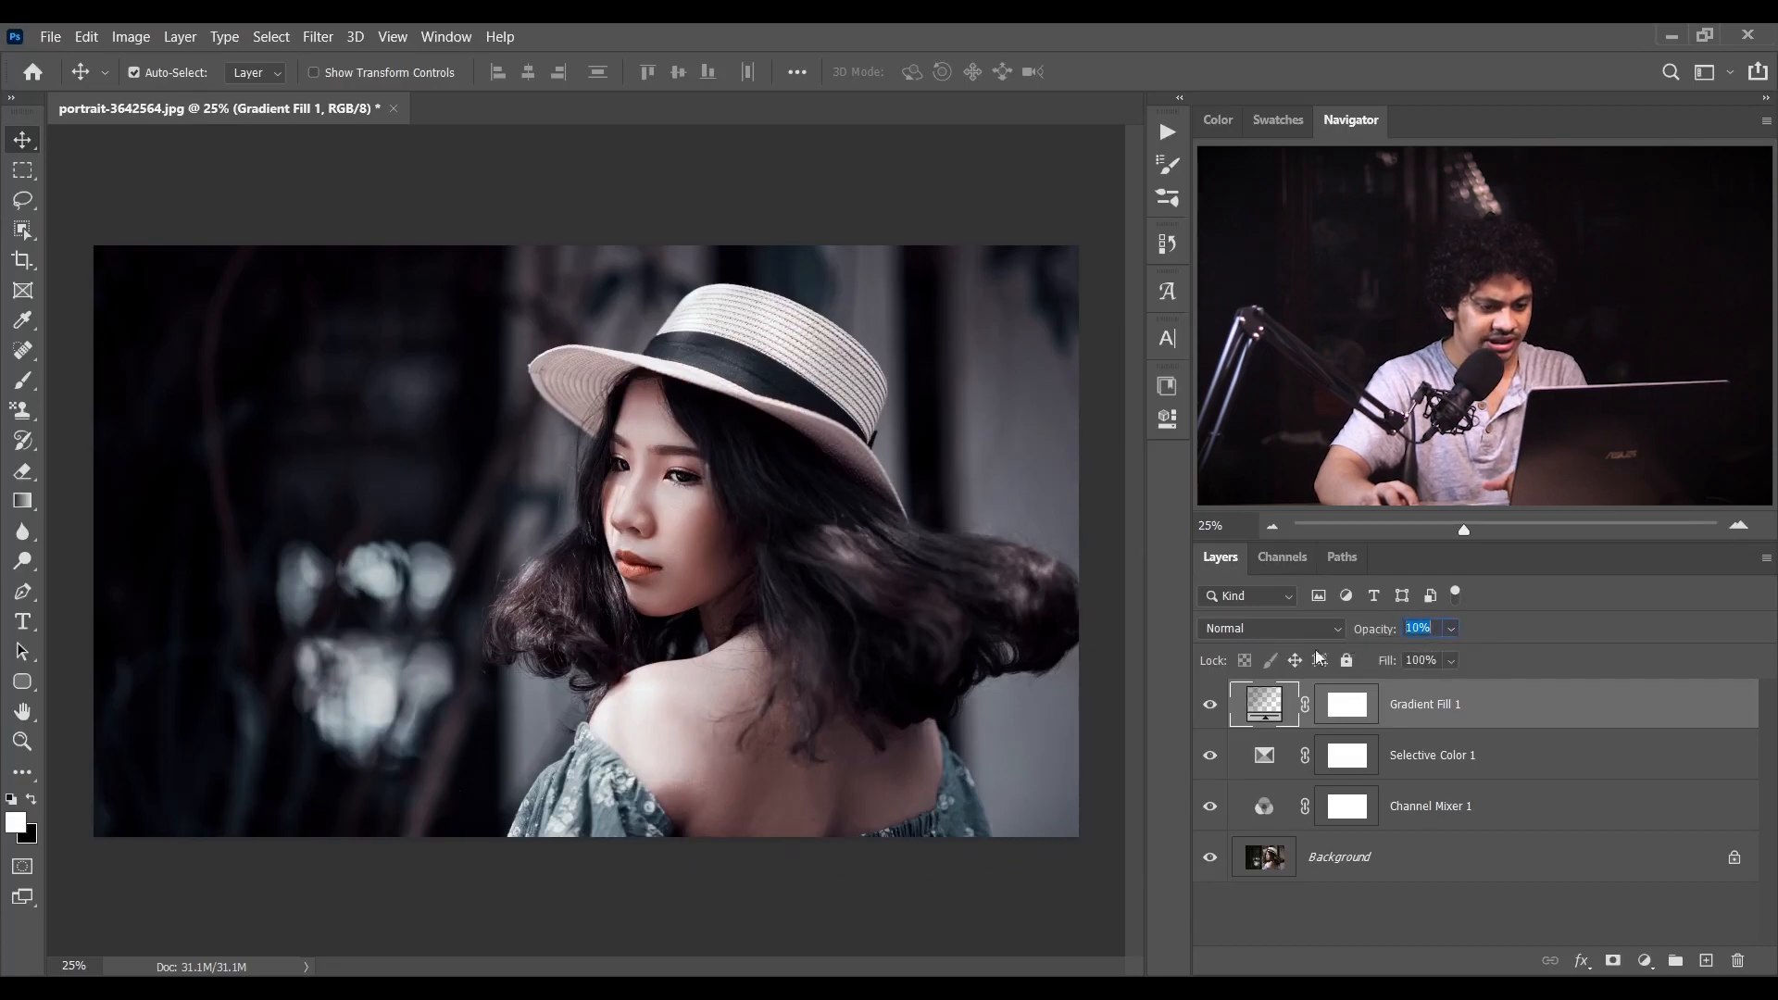
# Compare the portrait with and without the Gradient Fill 1 vignette by toggling its visibility
pyautogui.click(1210, 706)
pyautogui.click(1210, 706)
pyautogui.click(1210, 706)
pyautogui.click(1210, 706)
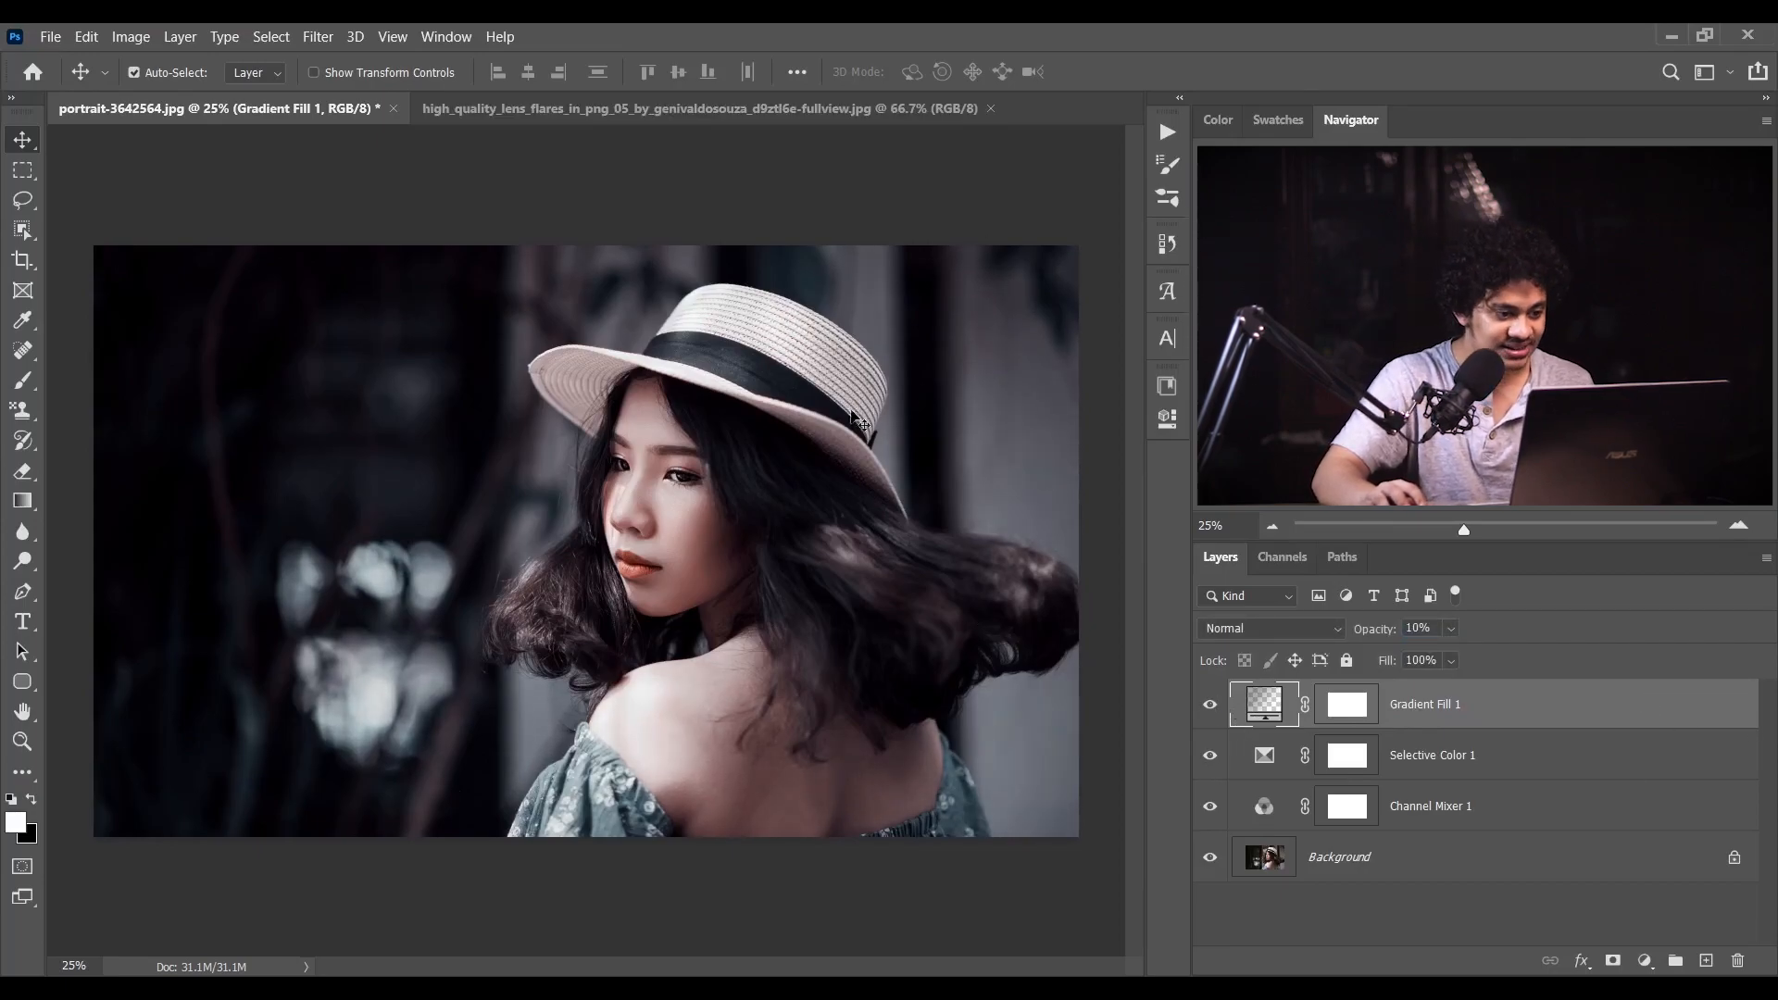
# Copy the lens flare image into the portrait document, place it just right of the hat, and set its blend mode to Screen
pyautogui.click(765, 110)
pyautogui.moveTo(714, 597); pyautogui.dragTo(281, 120)
pyautogui.moveTo(969, 434); pyautogui.dragTo(967, 428)
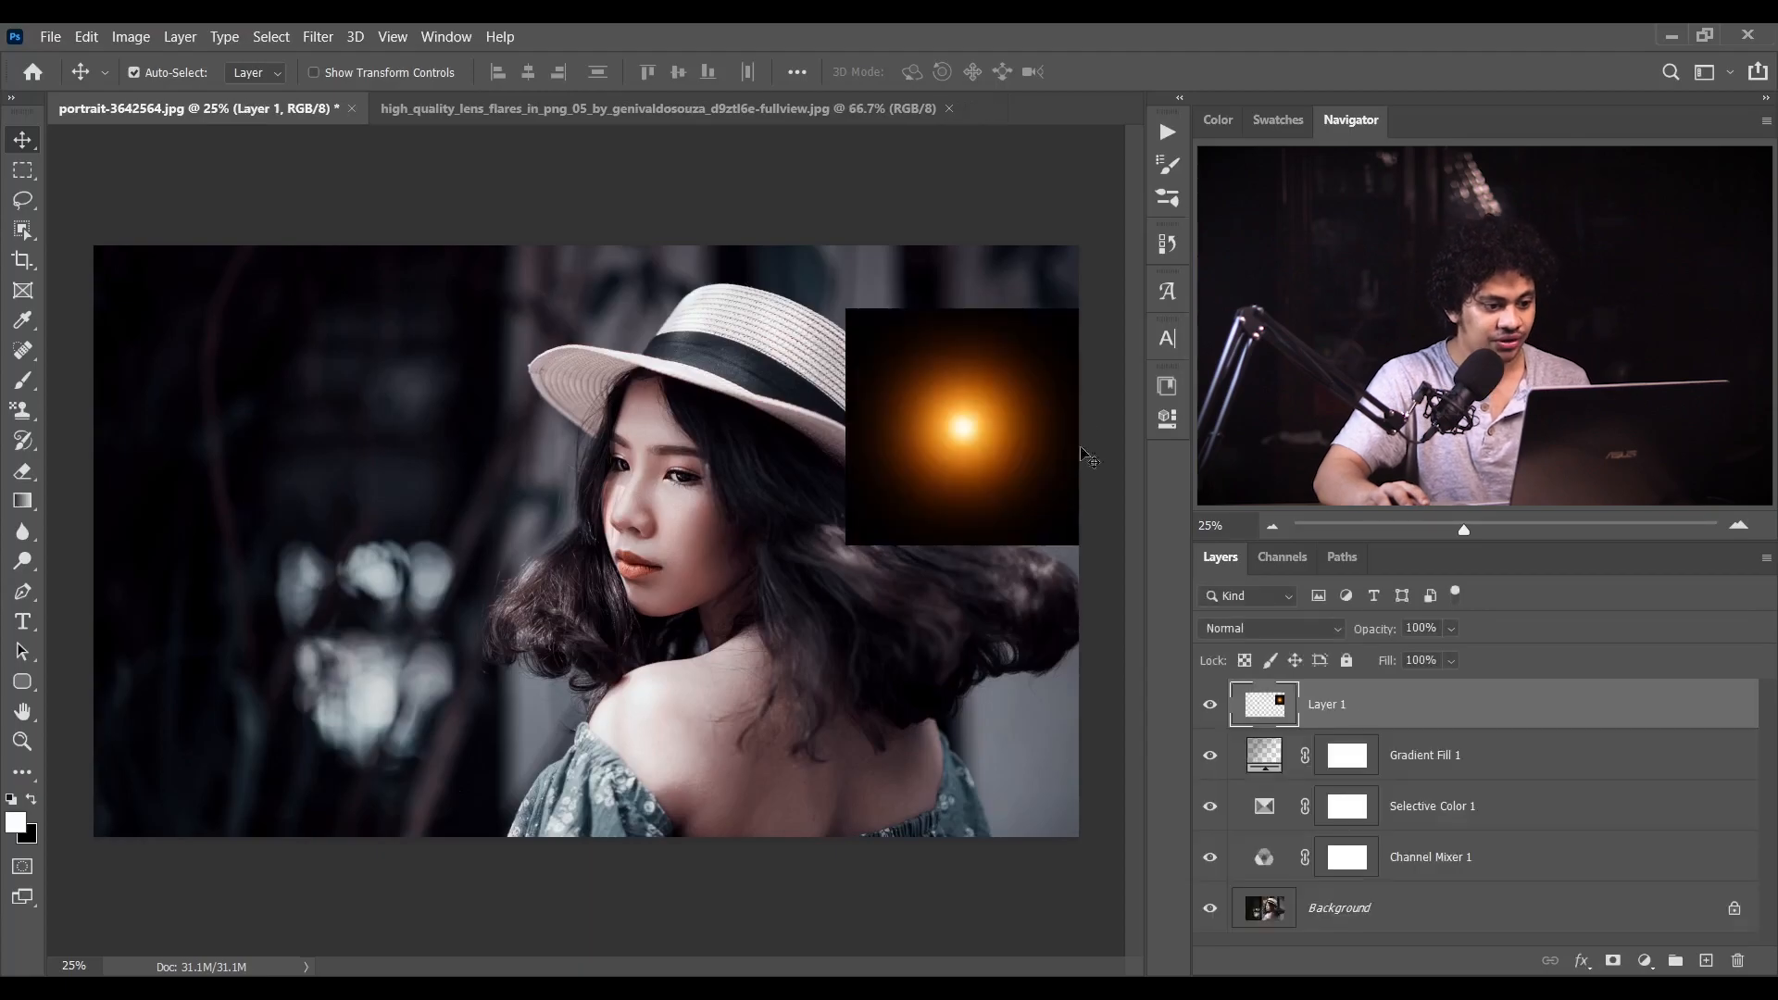
pyautogui.click(1309, 628)
pyautogui.click(1286, 589)
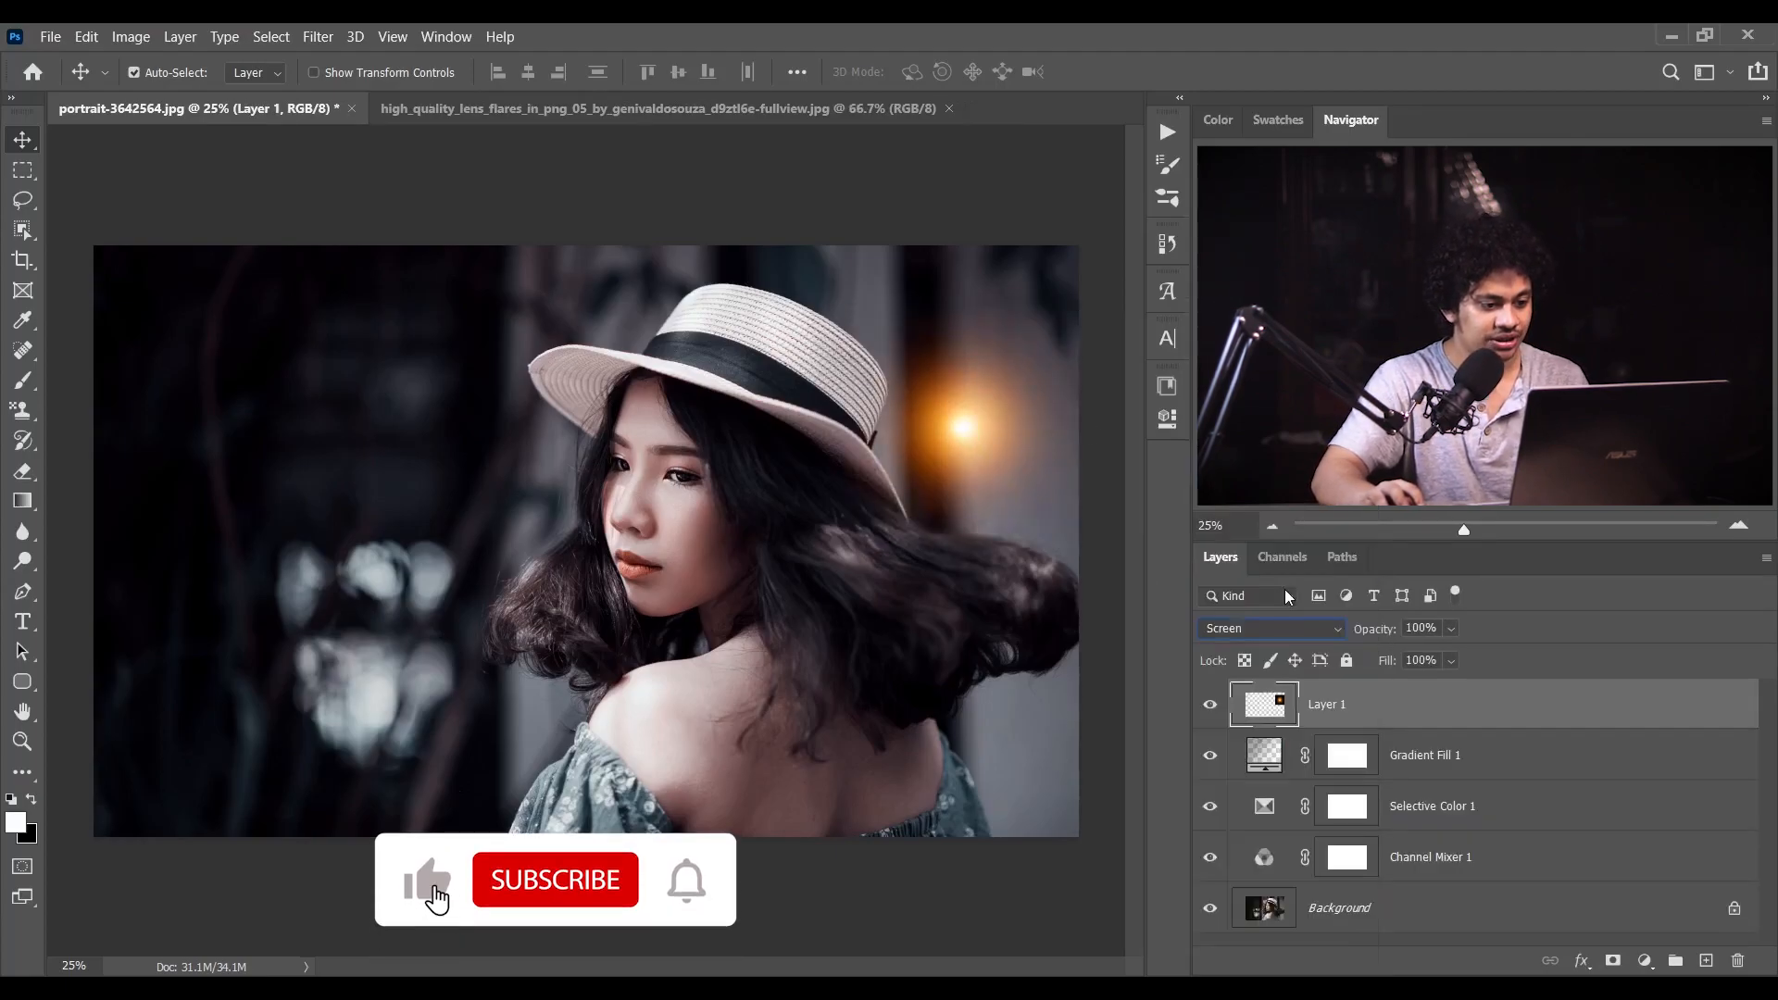
# Scale the lens flare to about 606%, centre it just beyond the photo's upper-right corner, and compare the portrait with and without it
pyautogui.hotkey('ctrl', 't')
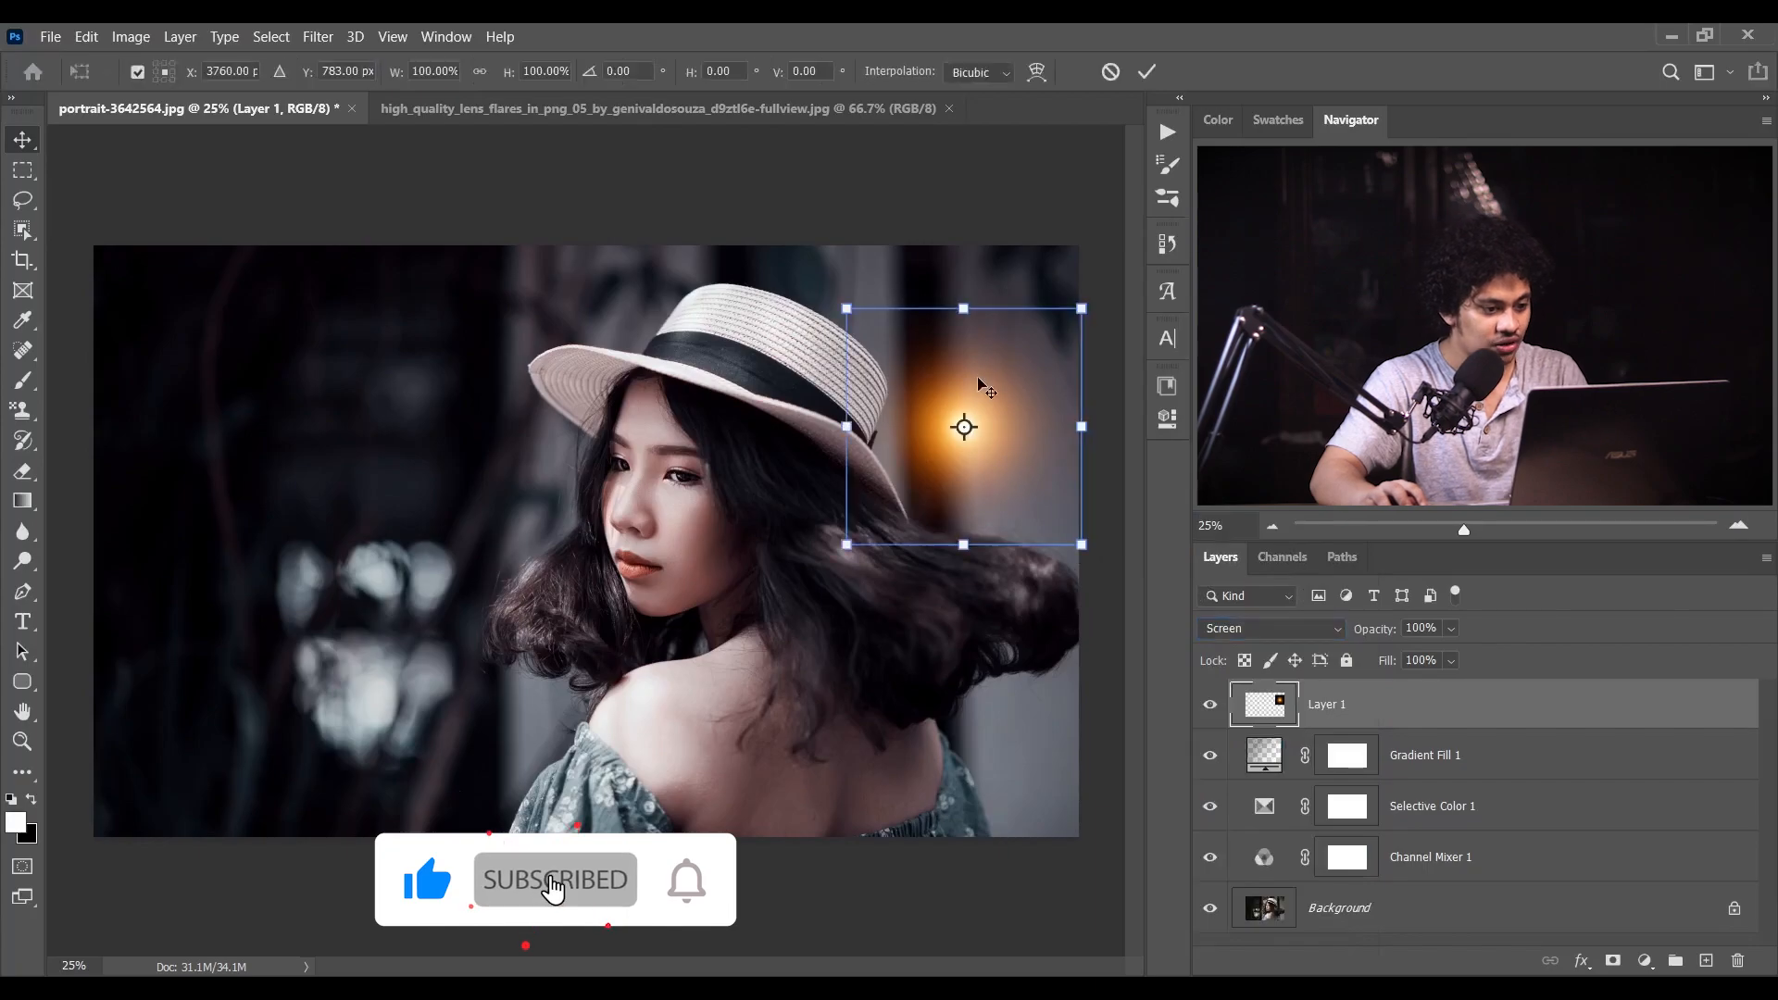
pyautogui.moveTo(846, 308); pyautogui.dragTo(275, 229)
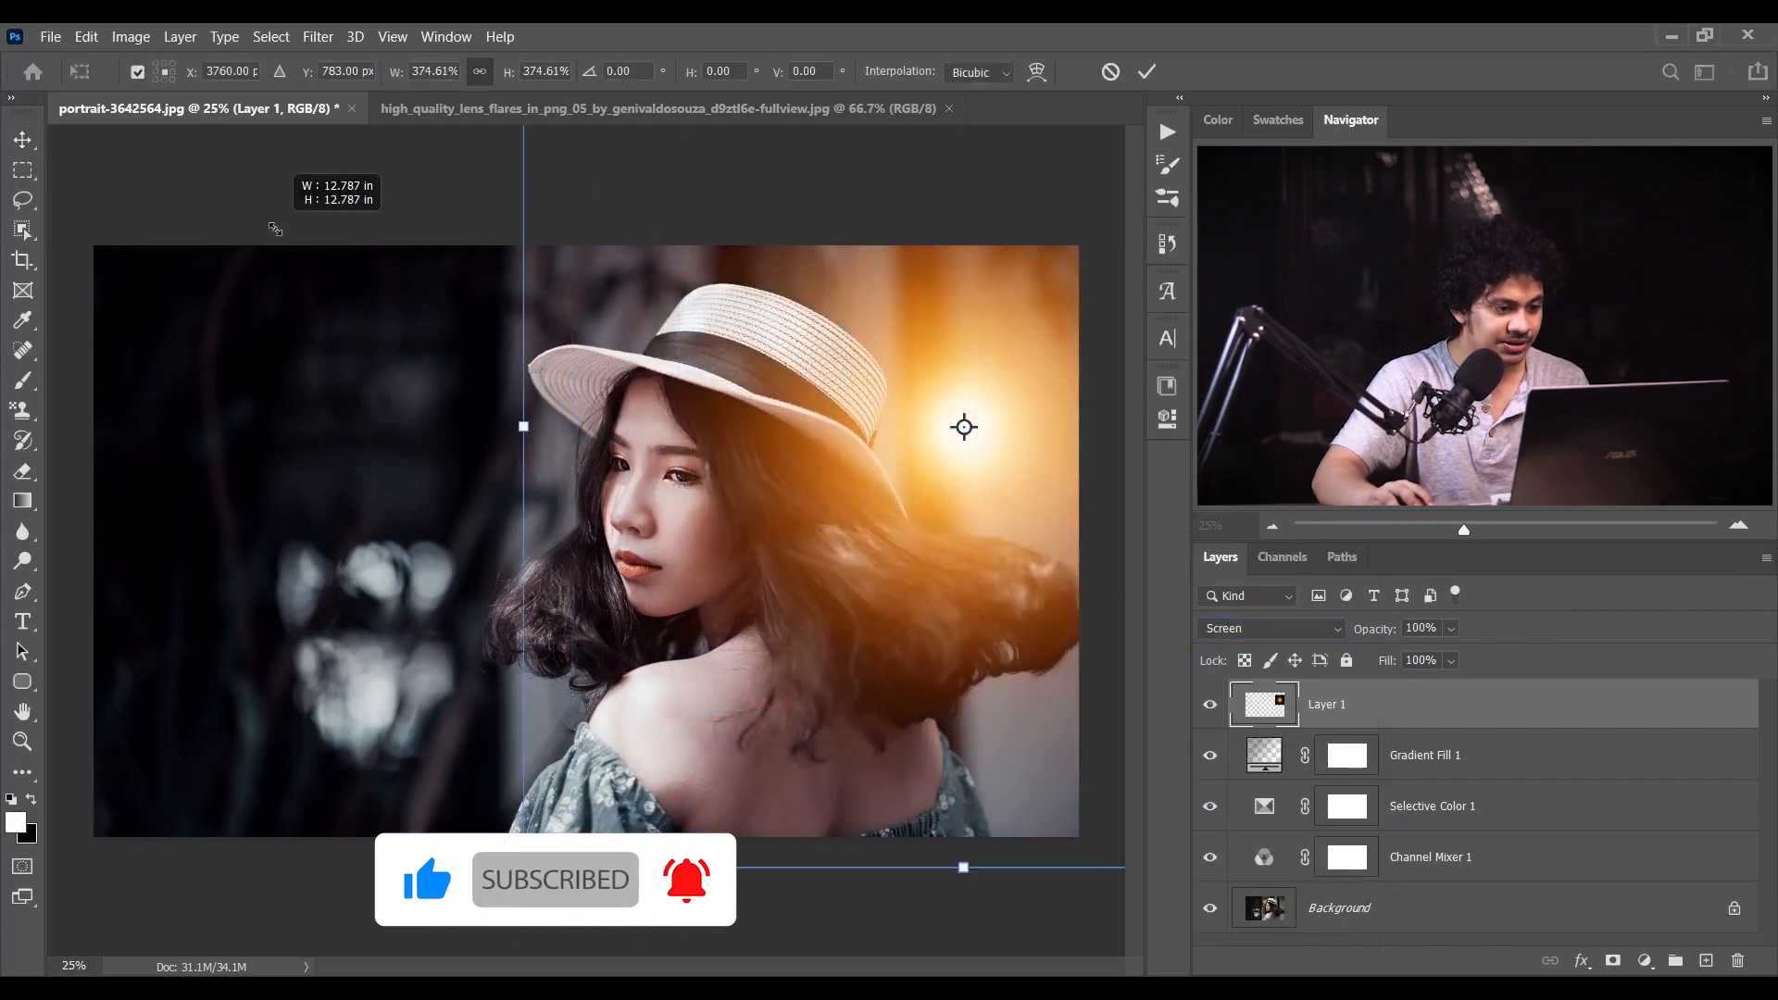
pyautogui.moveTo(730, 476); pyautogui.dragTo(789, 241)
pyautogui.moveTo(572, 623); pyautogui.dragTo(384, 828)
pyautogui.moveTo(688, 614); pyautogui.dragTo(761, 610)
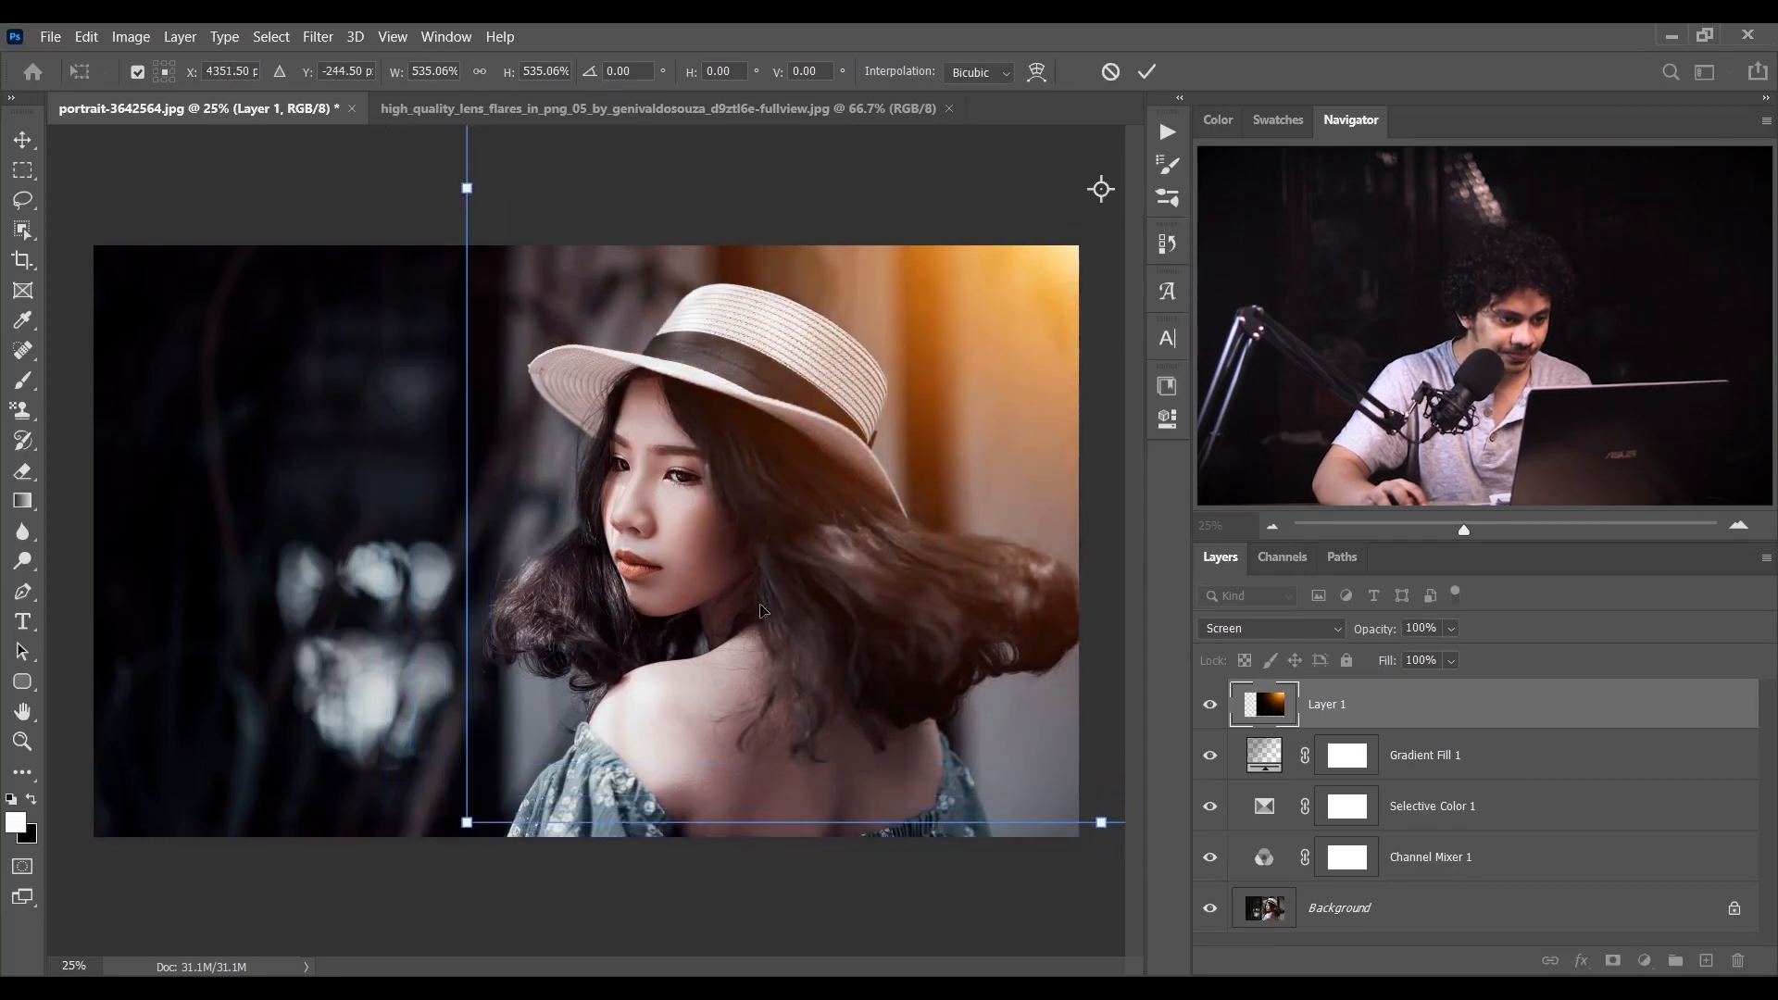
pyautogui.moveTo(467, 823); pyautogui.dragTo(372, 895)
pyautogui.moveTo(787, 678); pyautogui.dragTo(832, 676)
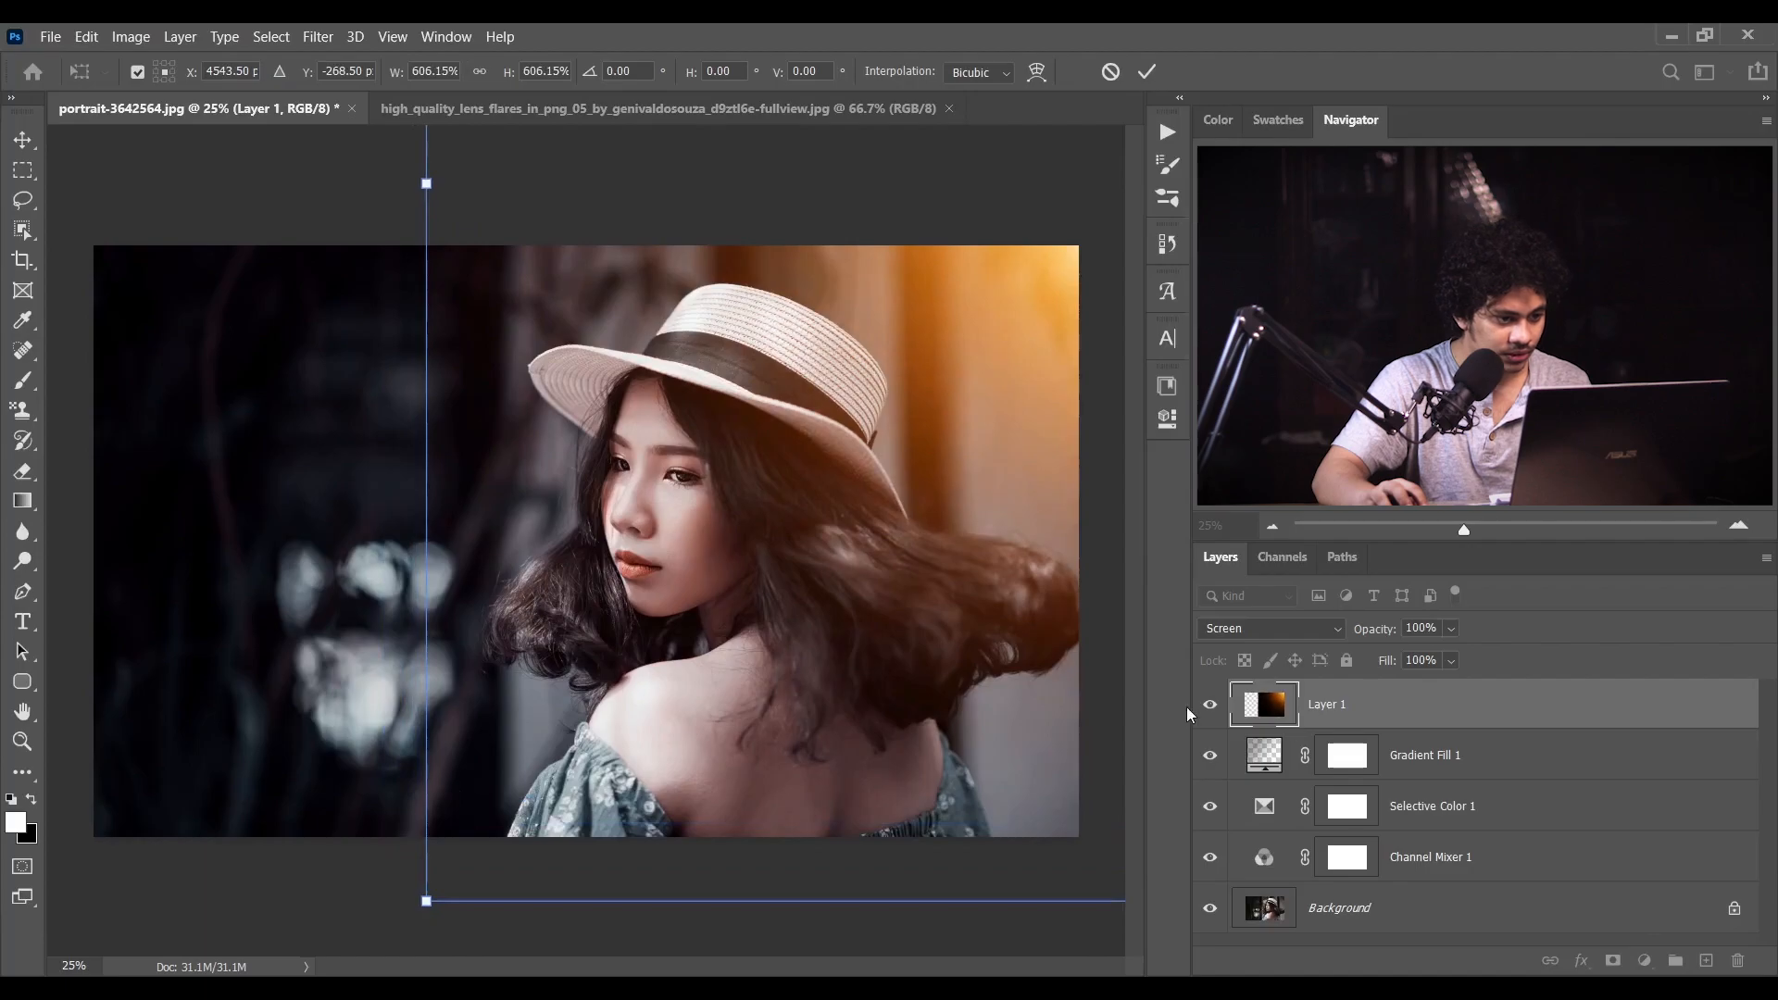
pyautogui.press('Return')
pyautogui.click(1210, 706)
pyautogui.click(1210, 706)
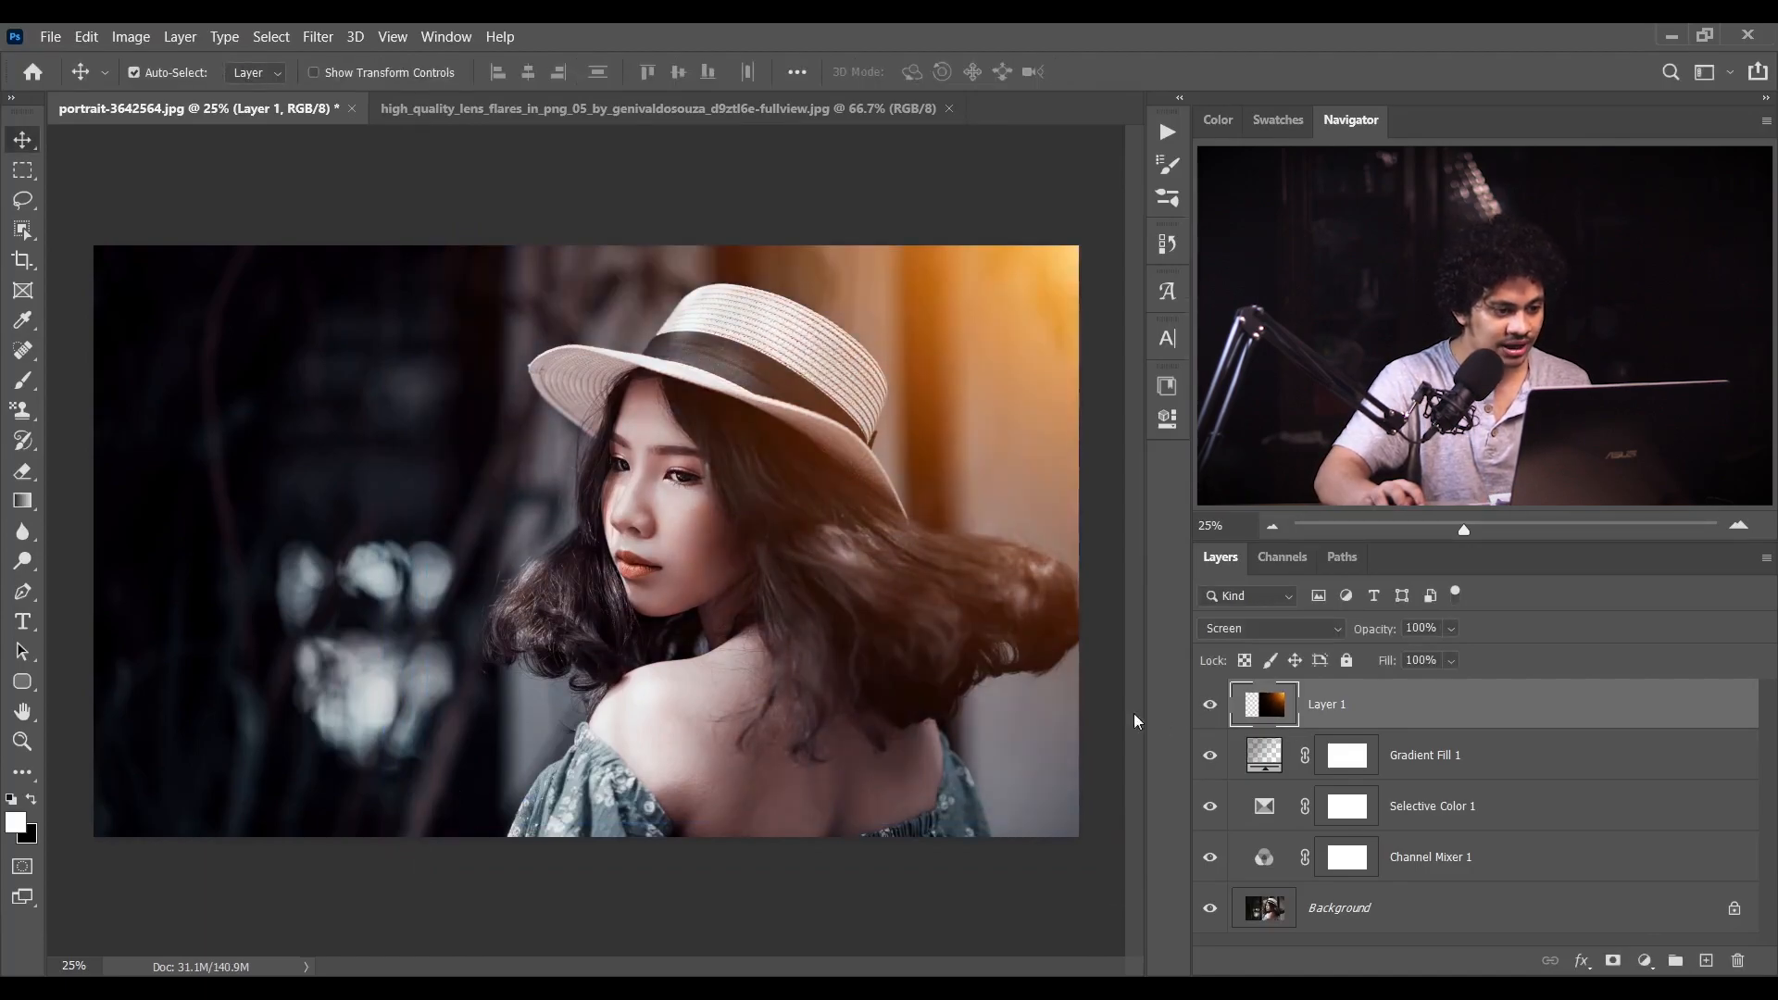
# Add a Curves adjustment layer that fades the shadows: anchor three evenly spaced RGB points, raise the black point, and slightly lift the lowest anchor
pyautogui.click(1645, 961)
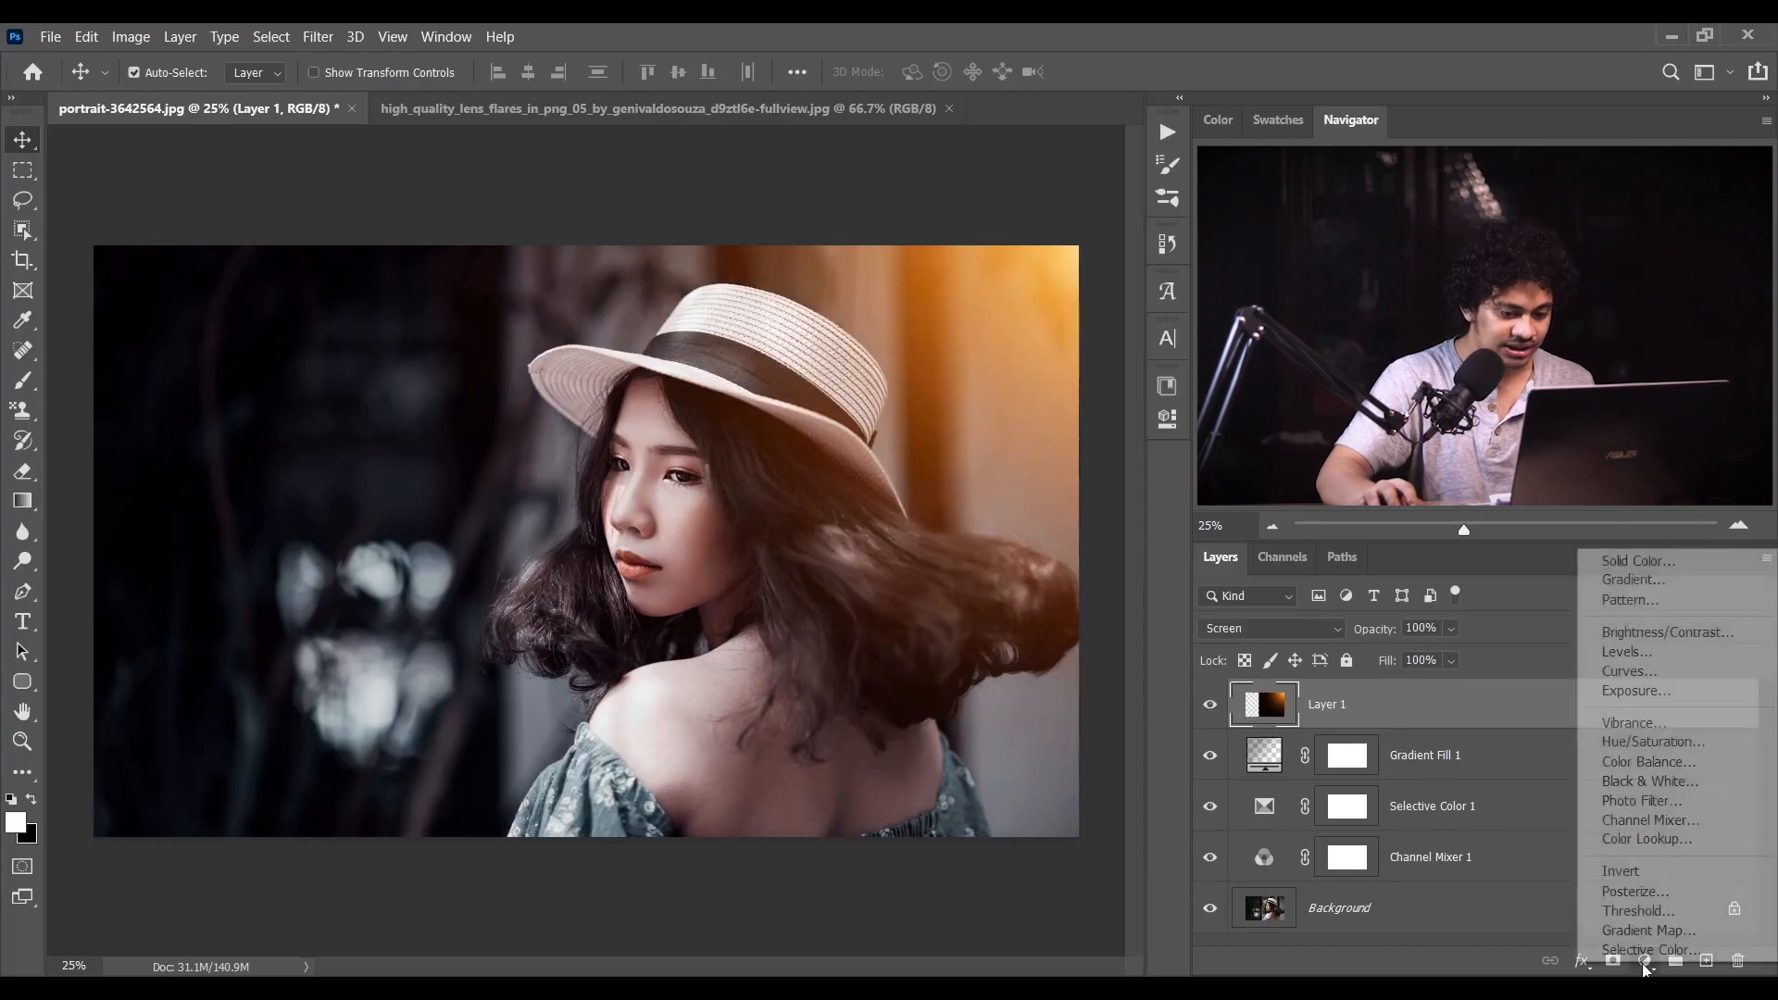
pyautogui.click(1622, 668)
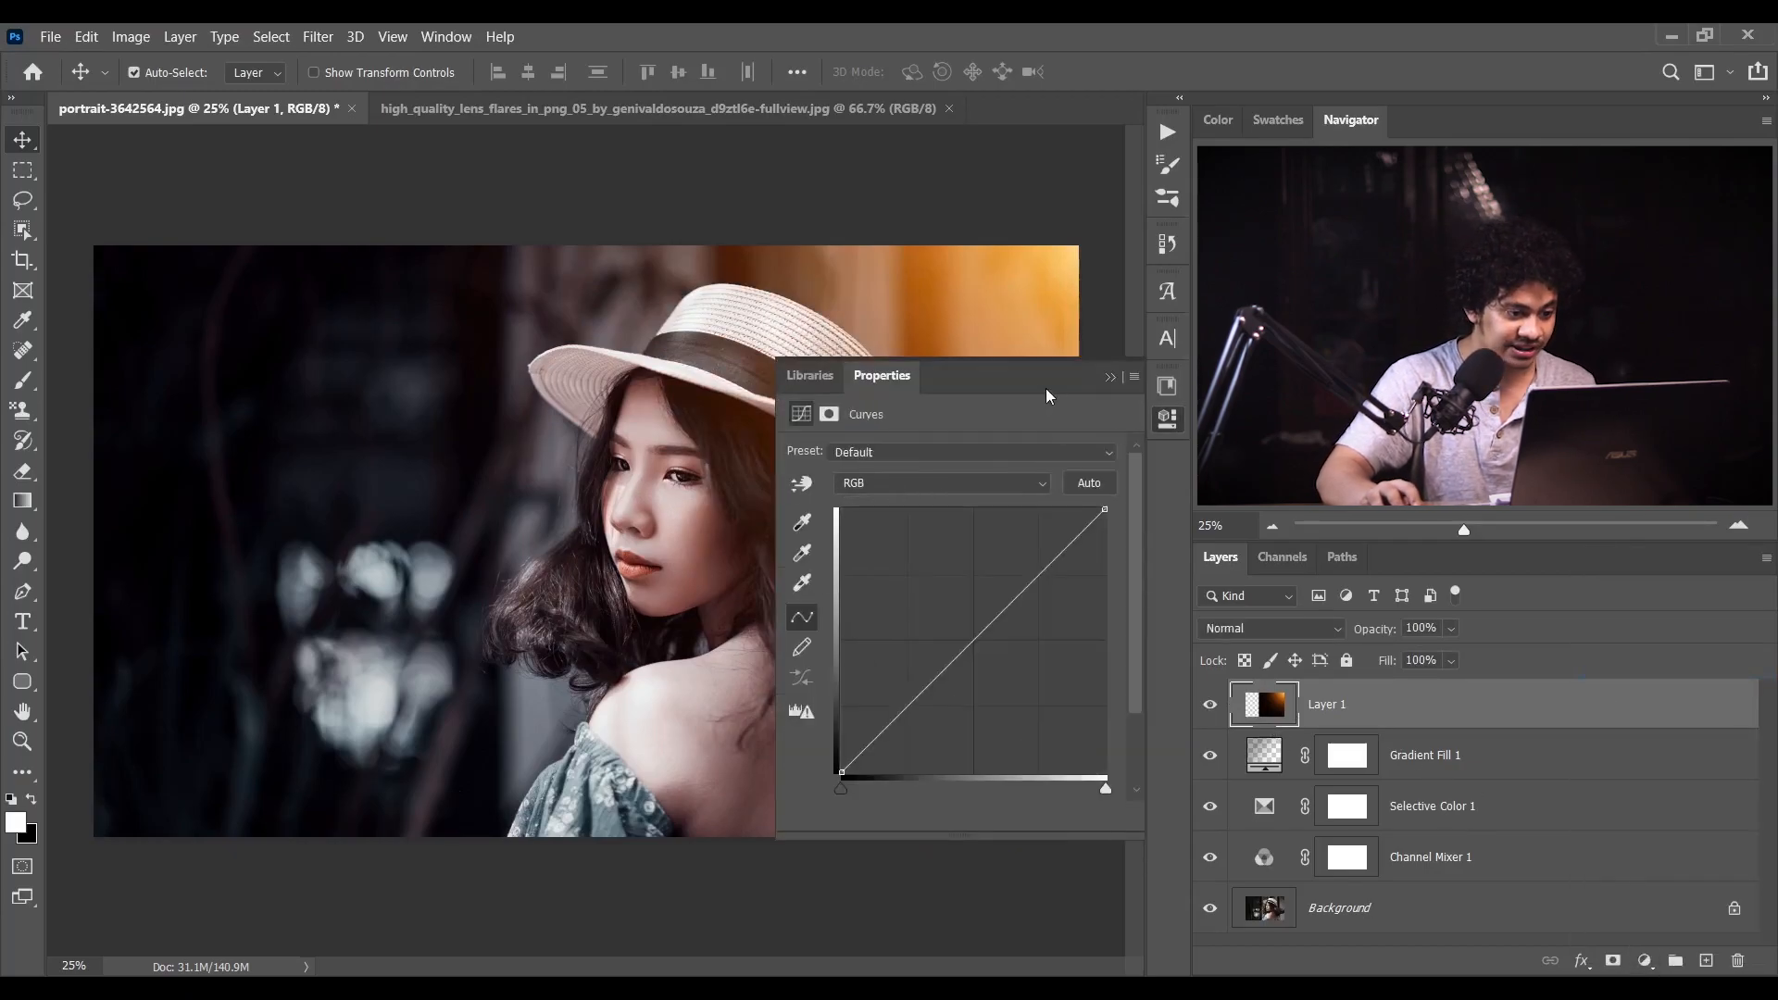
pyautogui.click(906, 707)
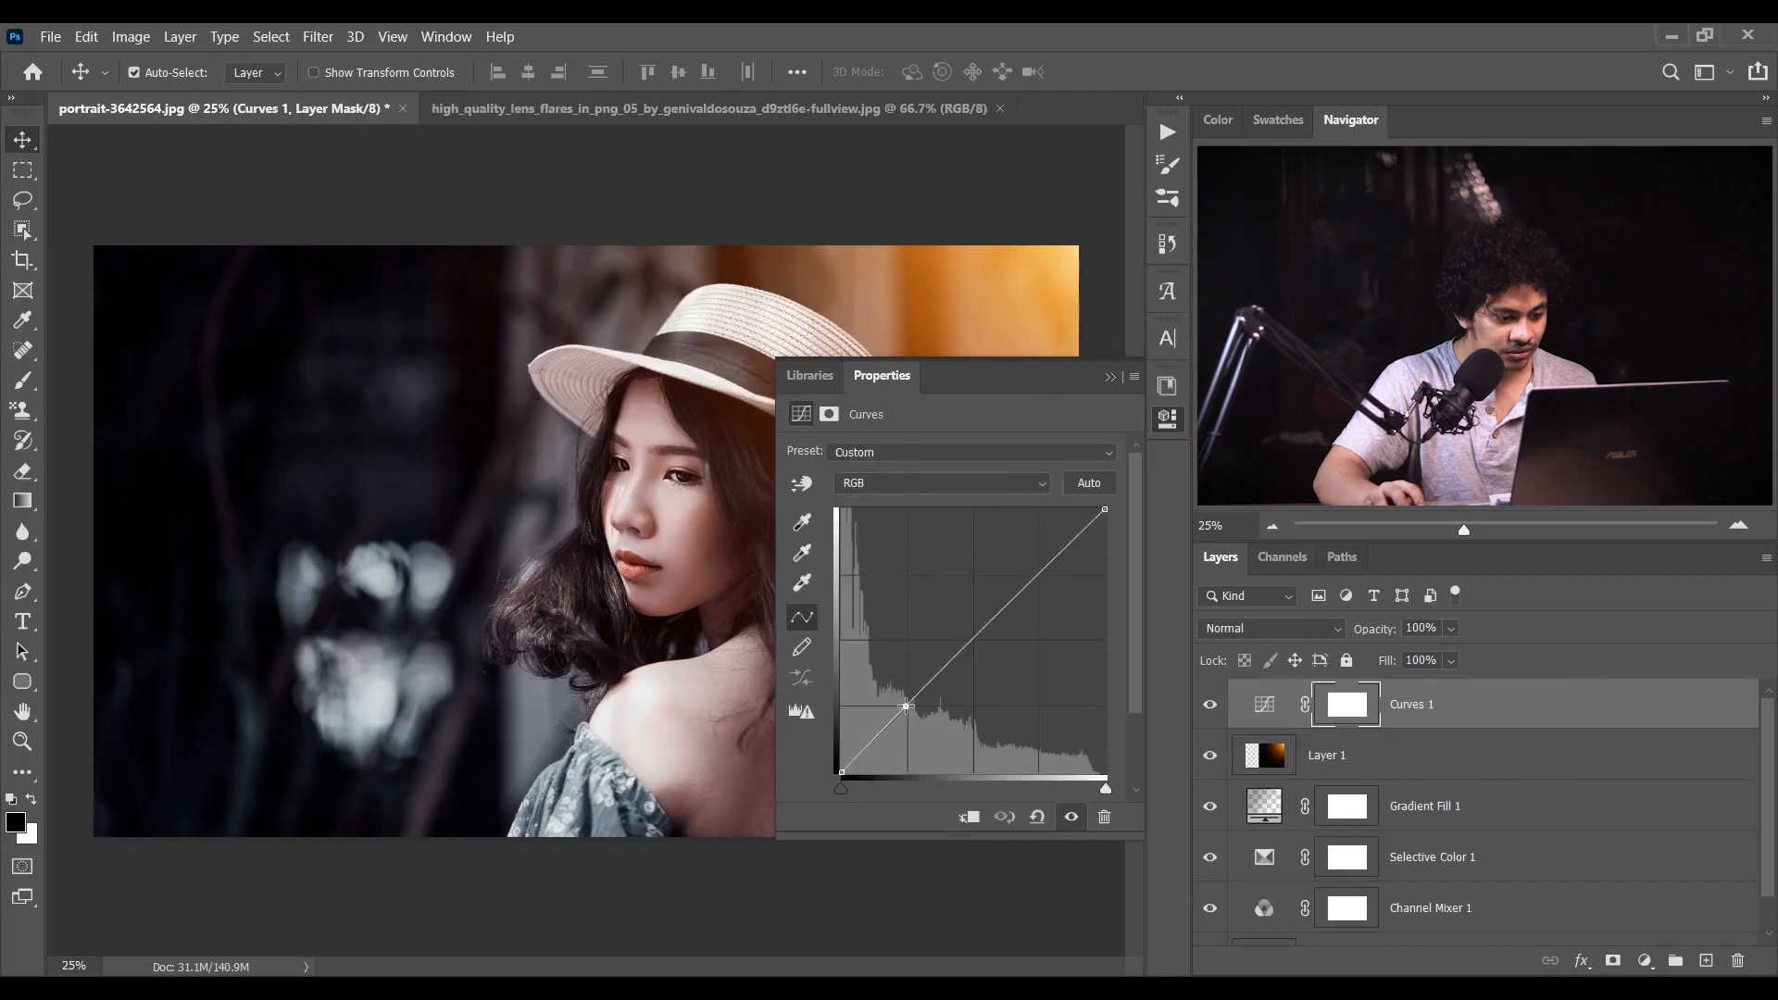
pyautogui.click(970, 637)
pyautogui.click(1038, 571)
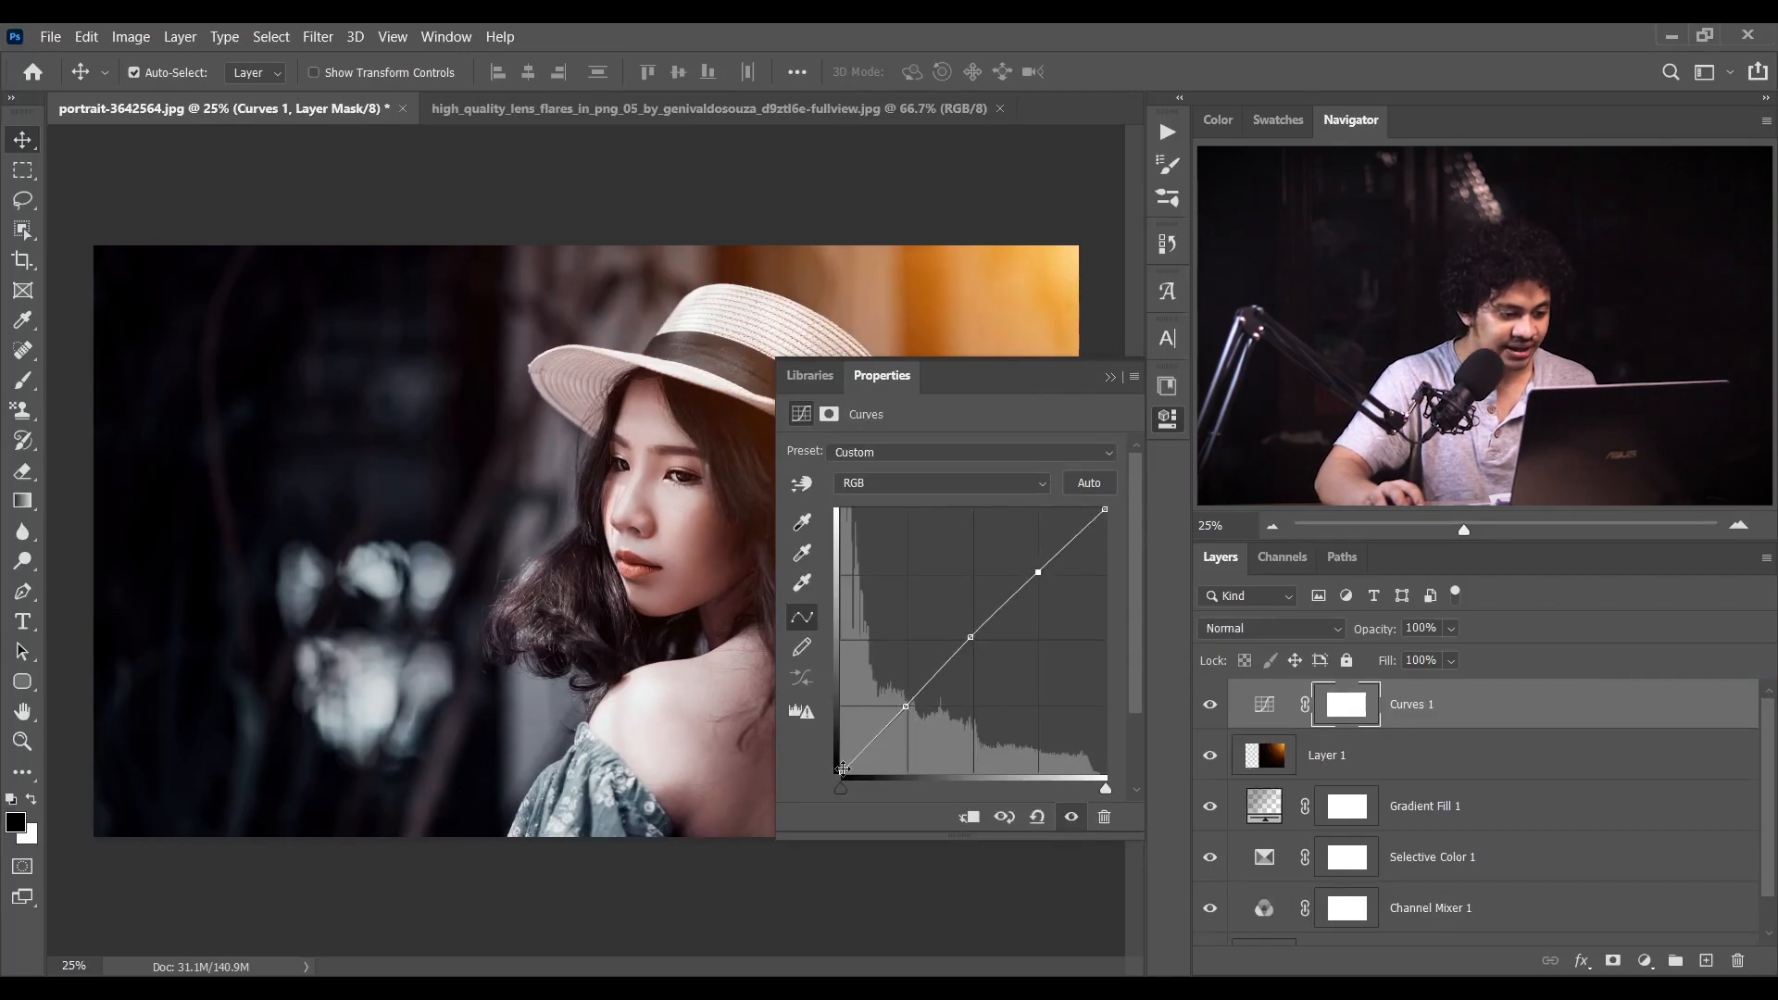
pyautogui.moveTo(835, 768); pyautogui.dragTo(828, 744)
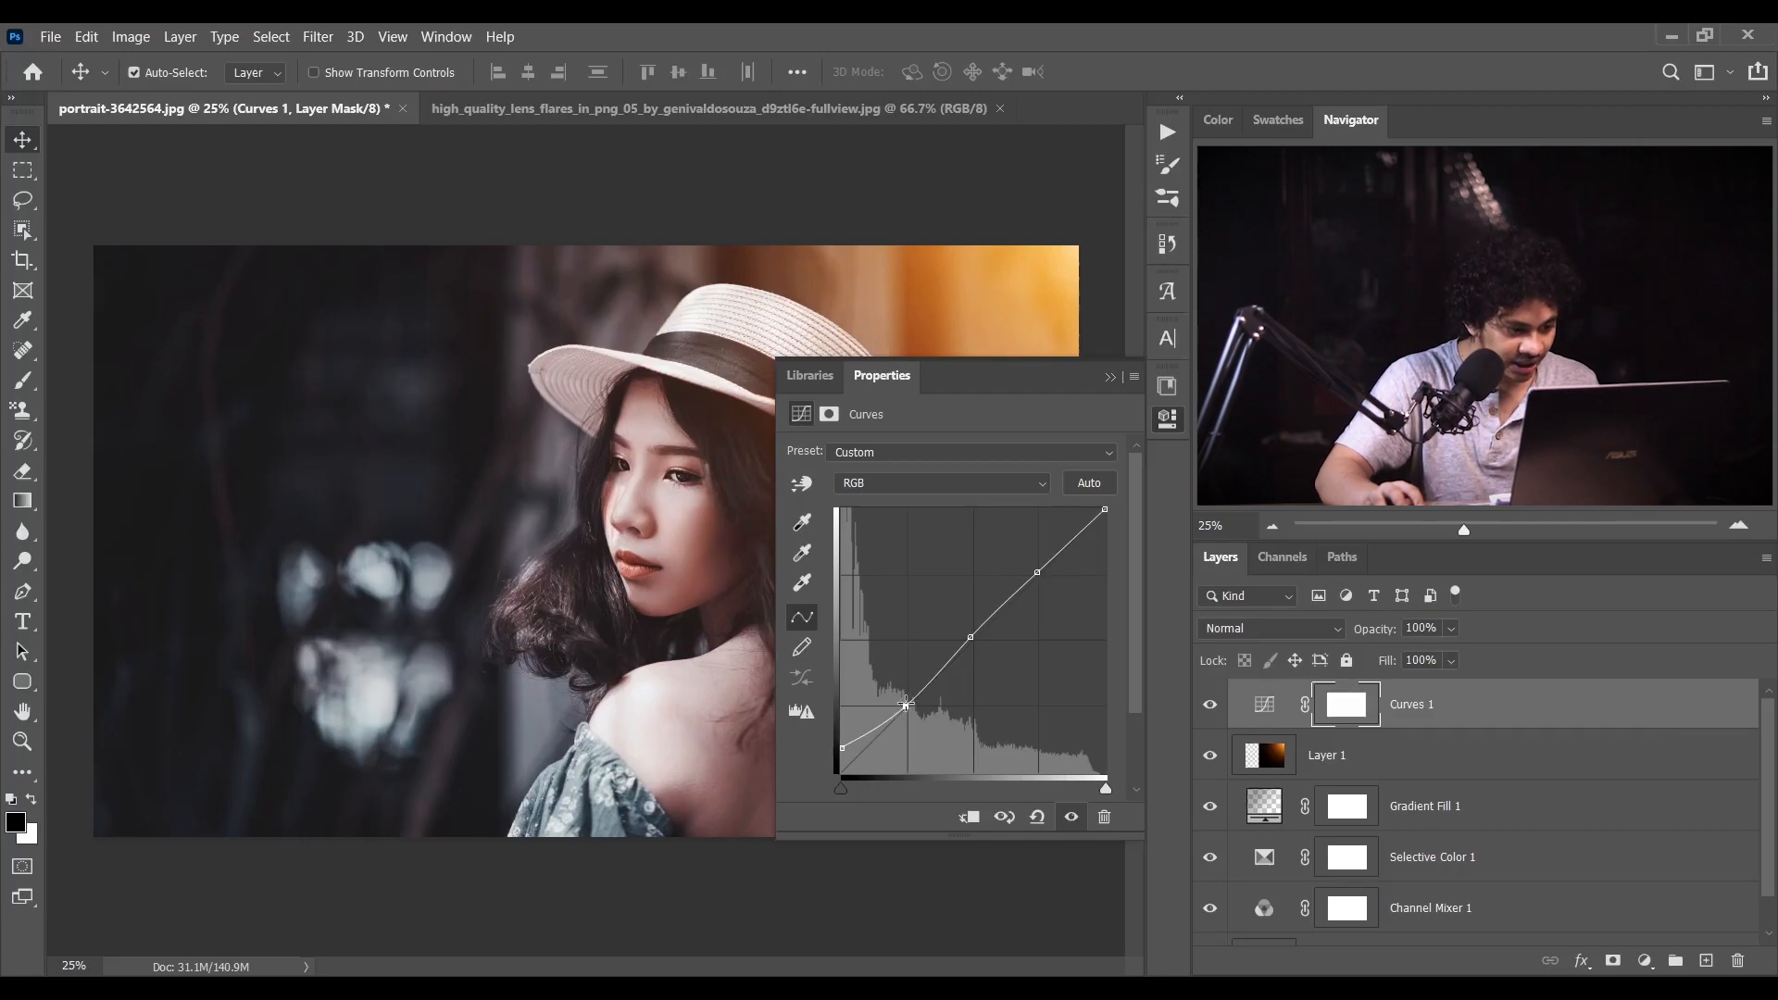
pyautogui.moveTo(906, 707); pyautogui.dragTo(906, 702)
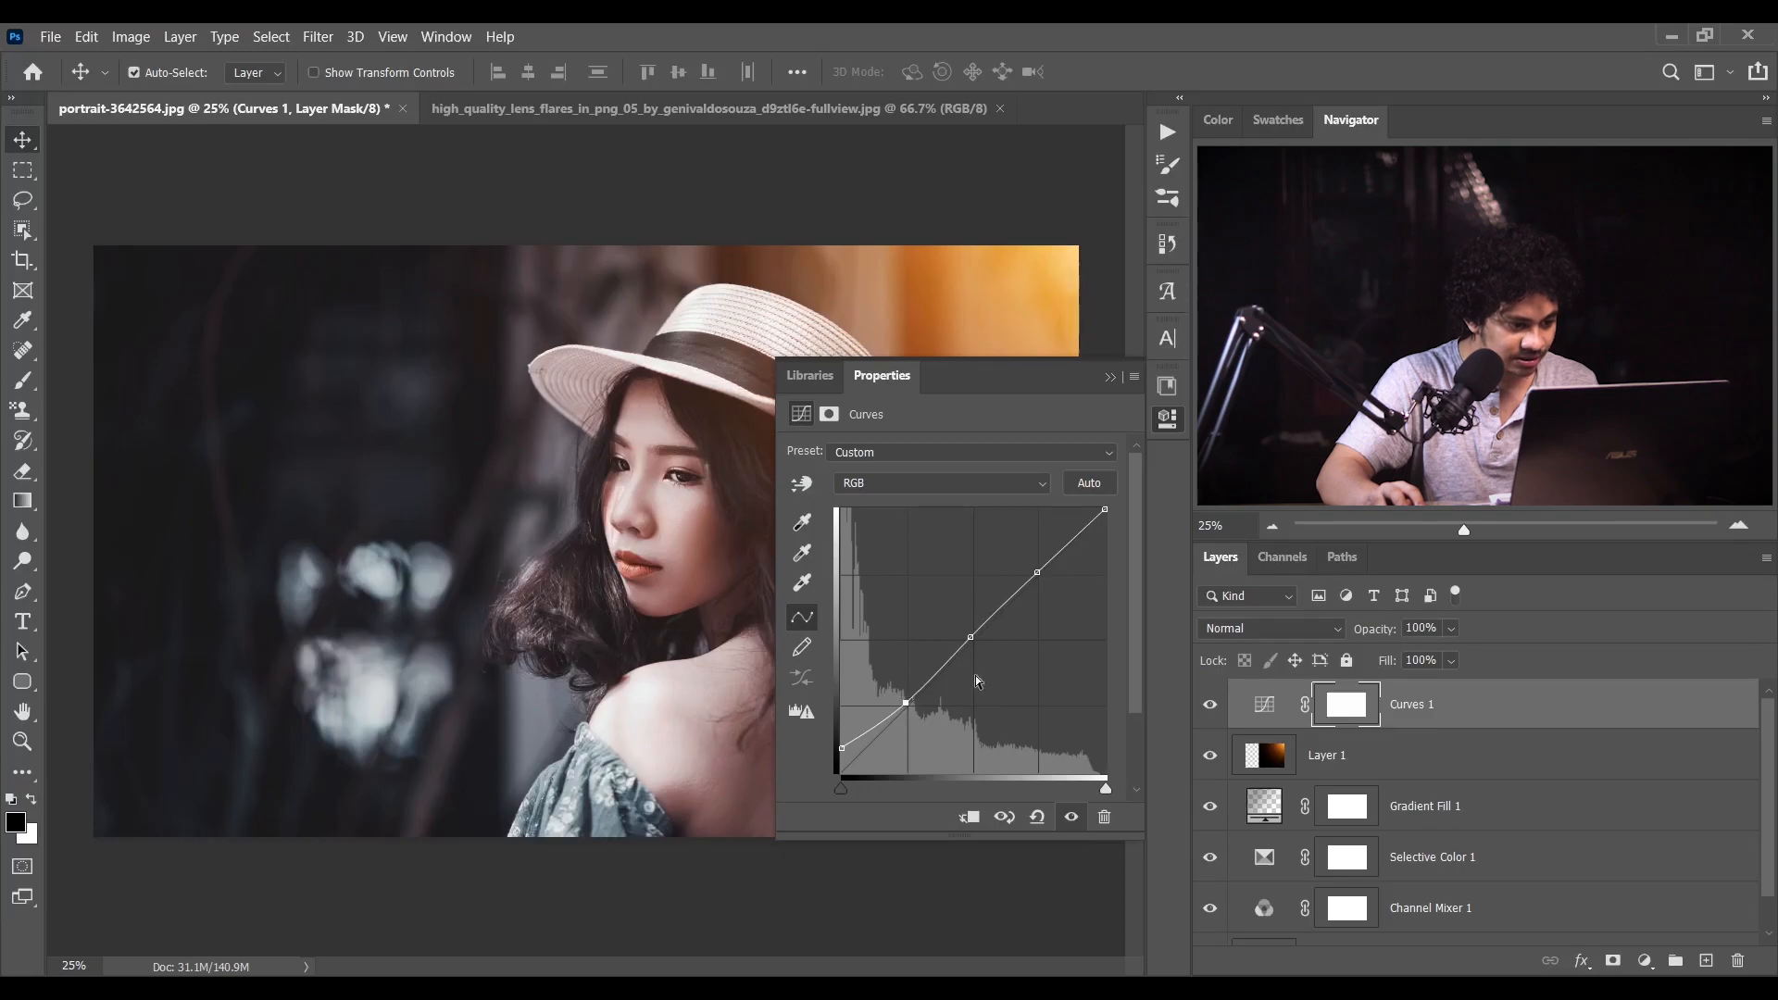
# Compare the portrait with and without the Curves 1 adjustment by toggling its visibility, collapsing the curve settings for a full view
pyautogui.click(1210, 707)
pyautogui.click(1210, 709)
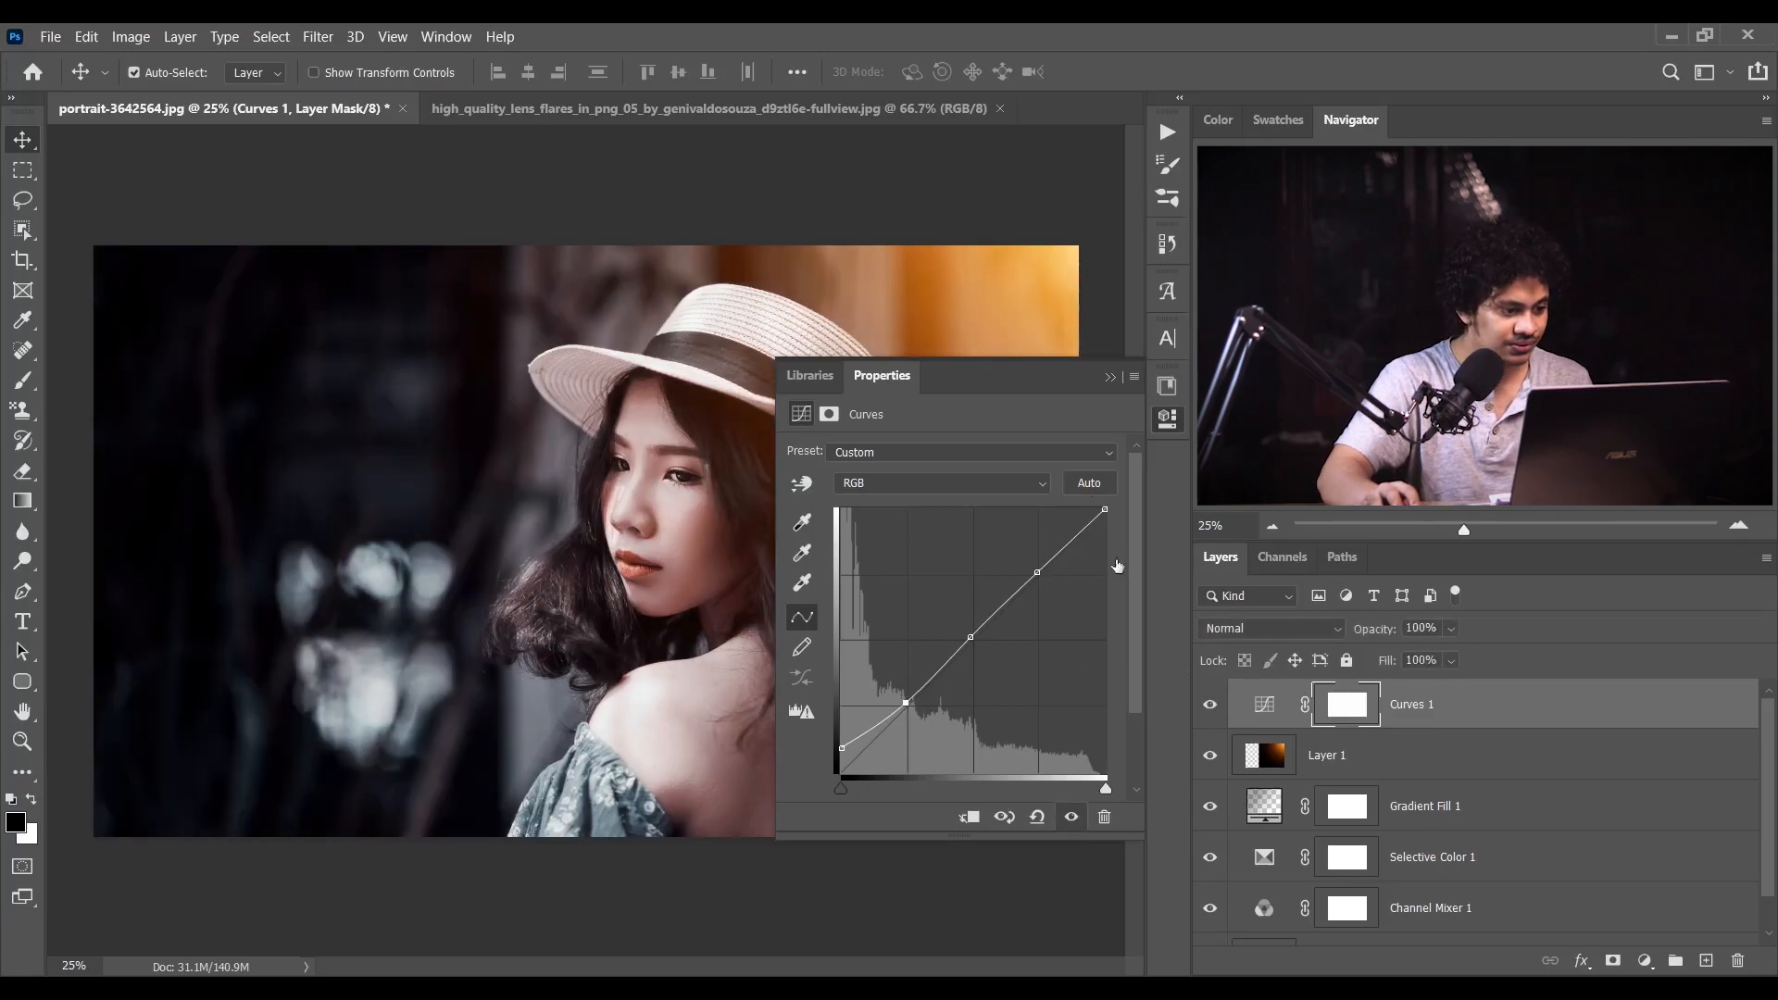
pyautogui.click(1109, 377)
pyautogui.click(1209, 706)
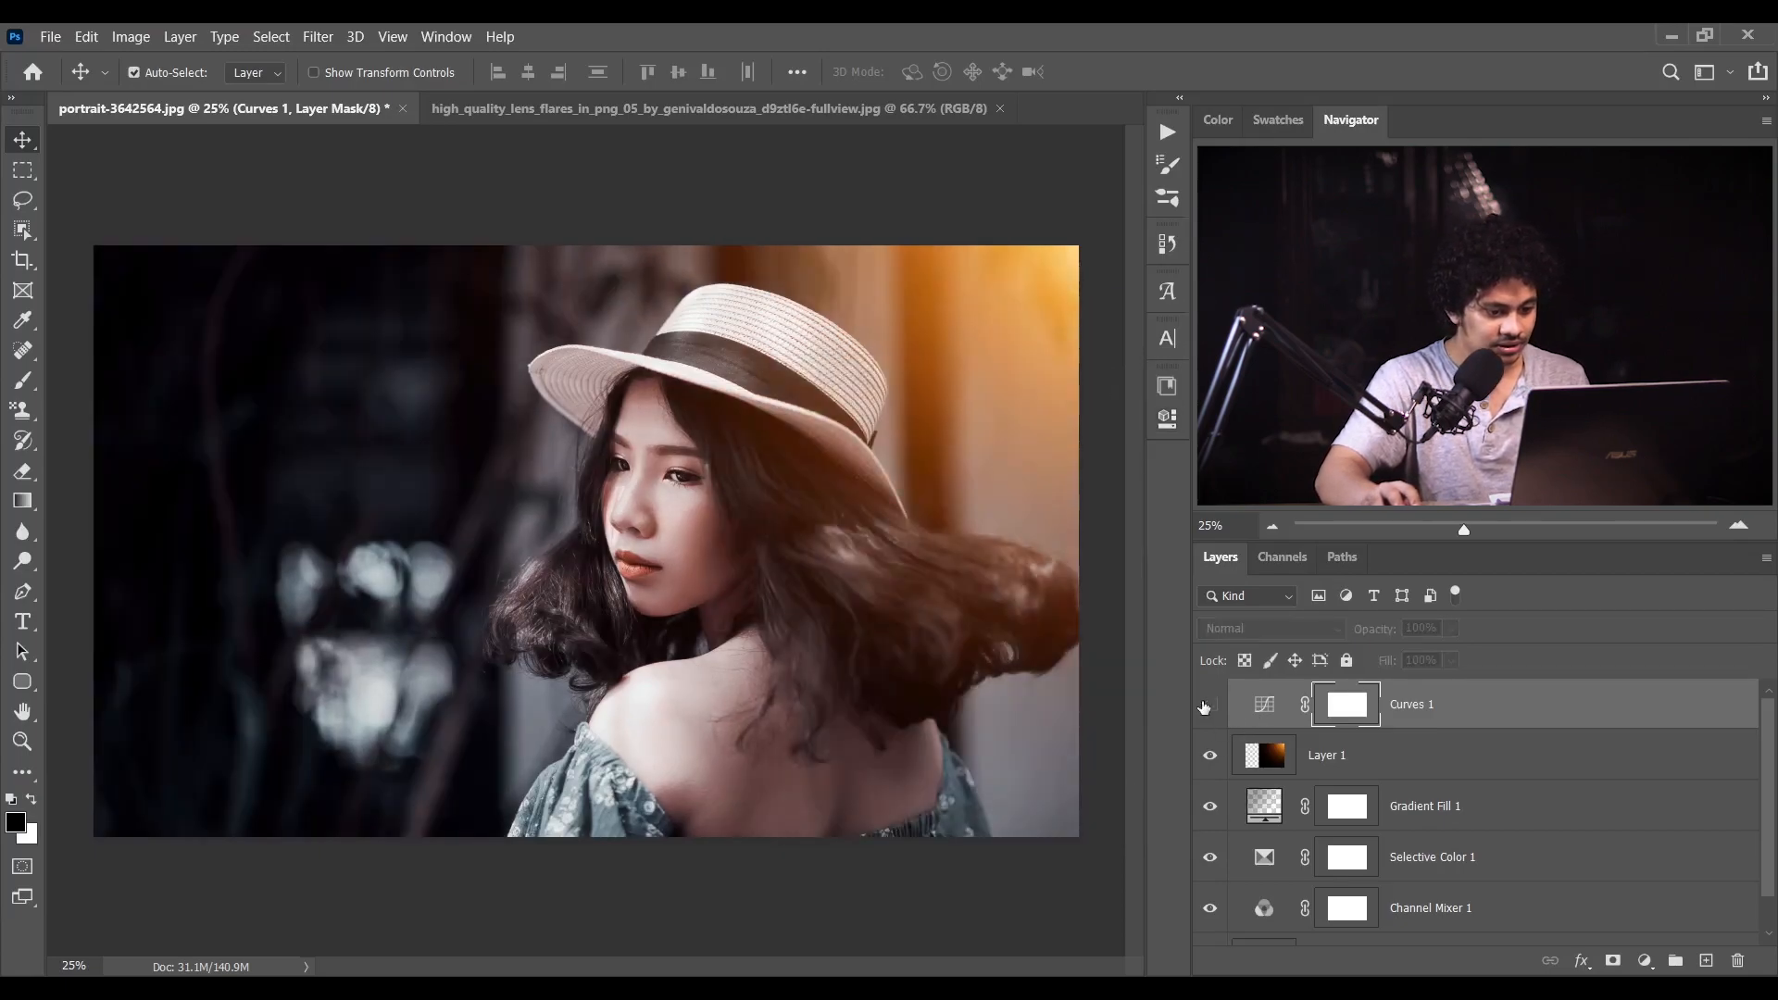
pyautogui.click(1204, 707)
# Compare the original photo with the finished grade by showing only the Background layer and restoring all layers
pyautogui.scroll(-1, 1204, 773)
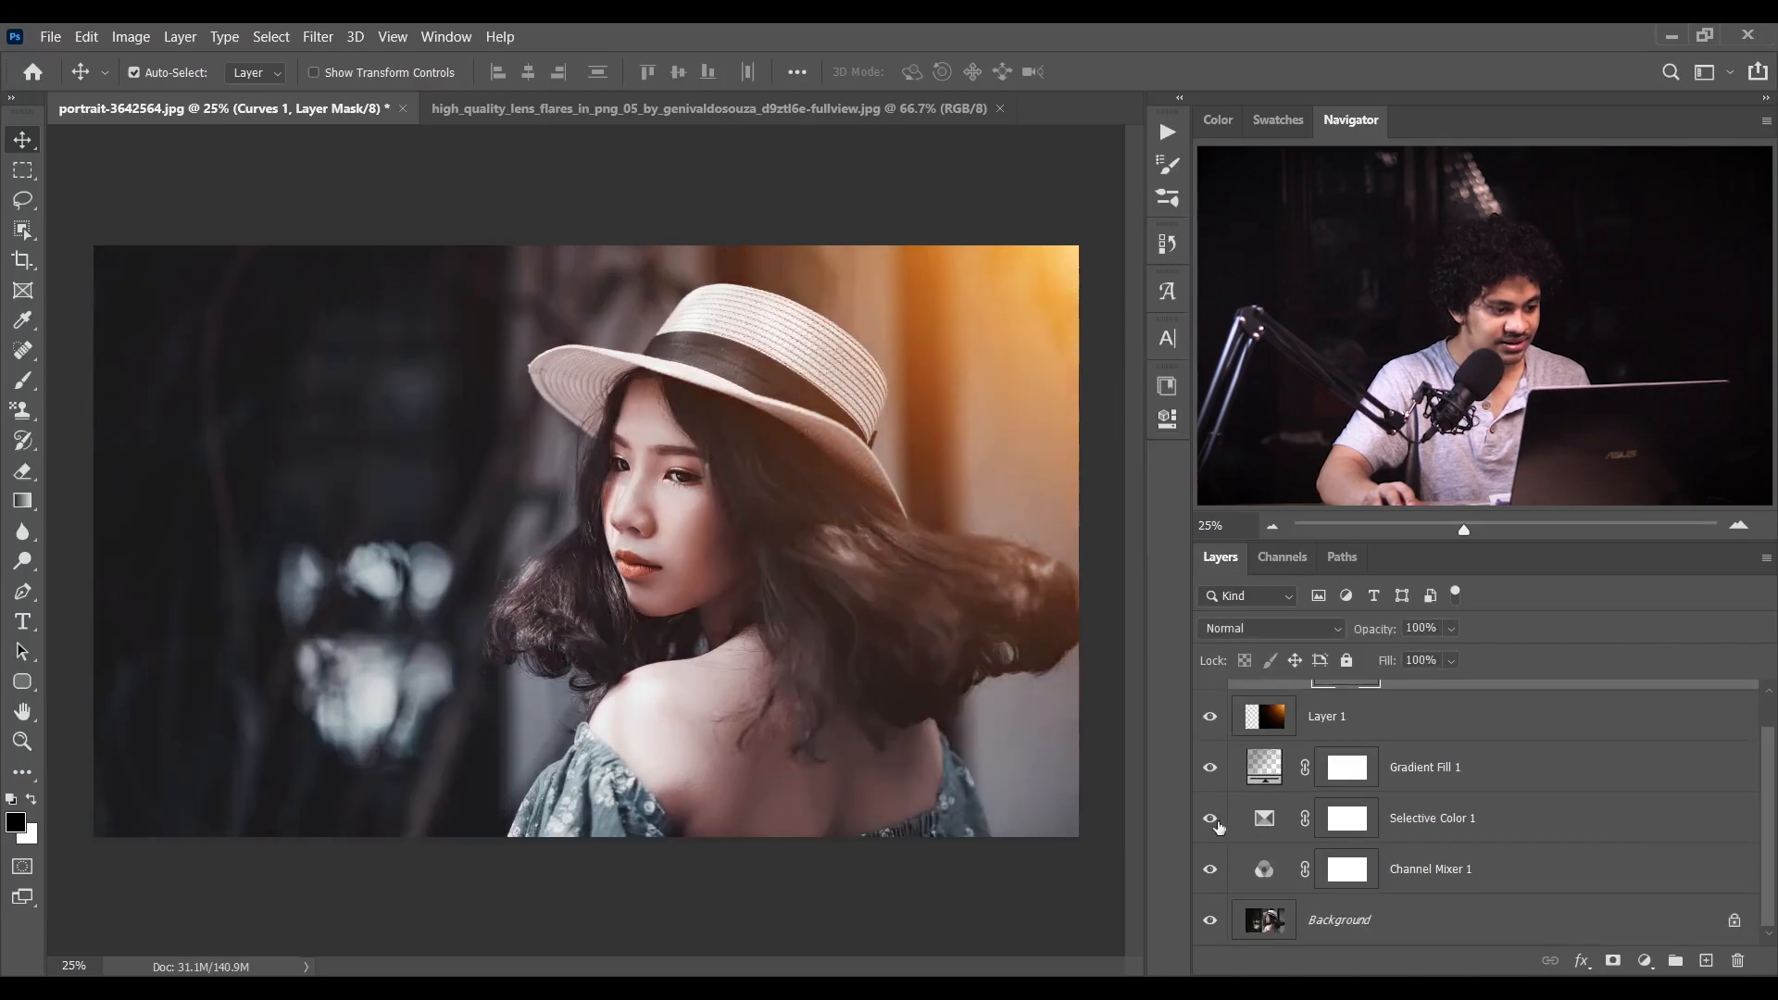
pyautogui.keyDown('alt'); pyautogui.click(1210, 921); pyautogui.keyUp('alt')
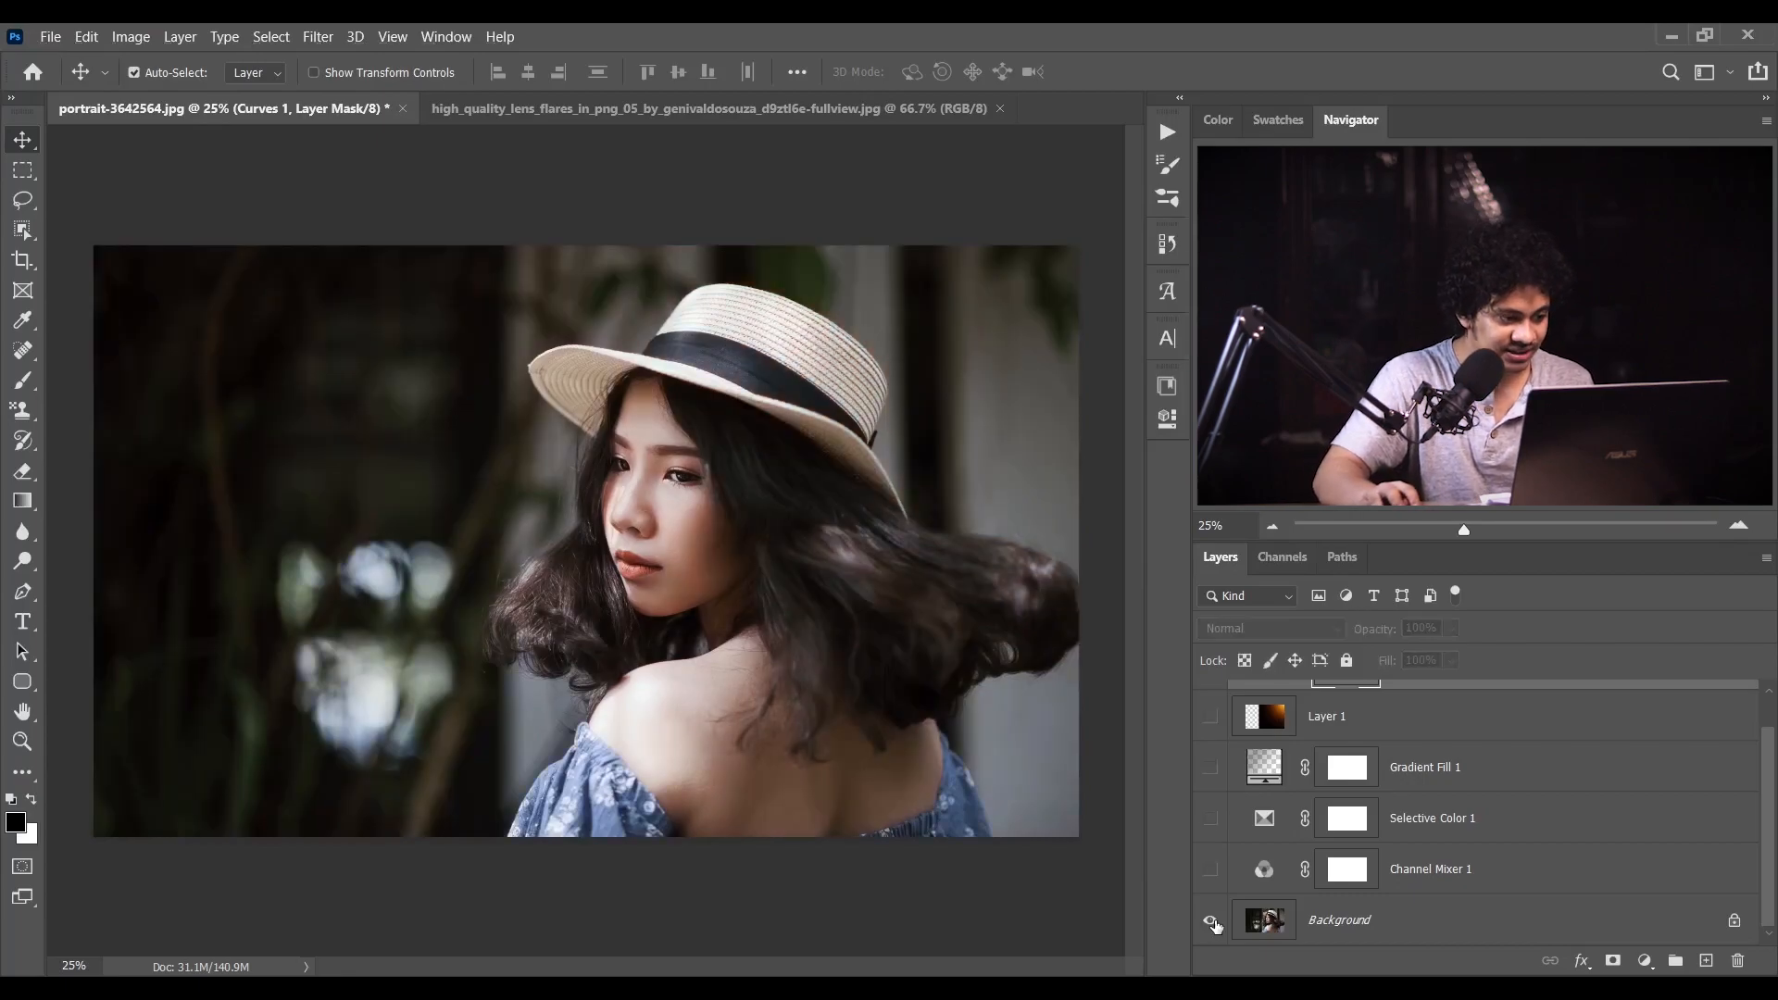
pyautogui.keyDown('alt'); pyautogui.click(1211, 921); pyautogui.keyUp('alt')
pyautogui.keyDown('alt'); pyautogui.click(1210, 921); pyautogui.keyUp('alt')
pyautogui.keyDown('alt'); pyautogui.click(1211, 921); pyautogui.keyUp('alt')
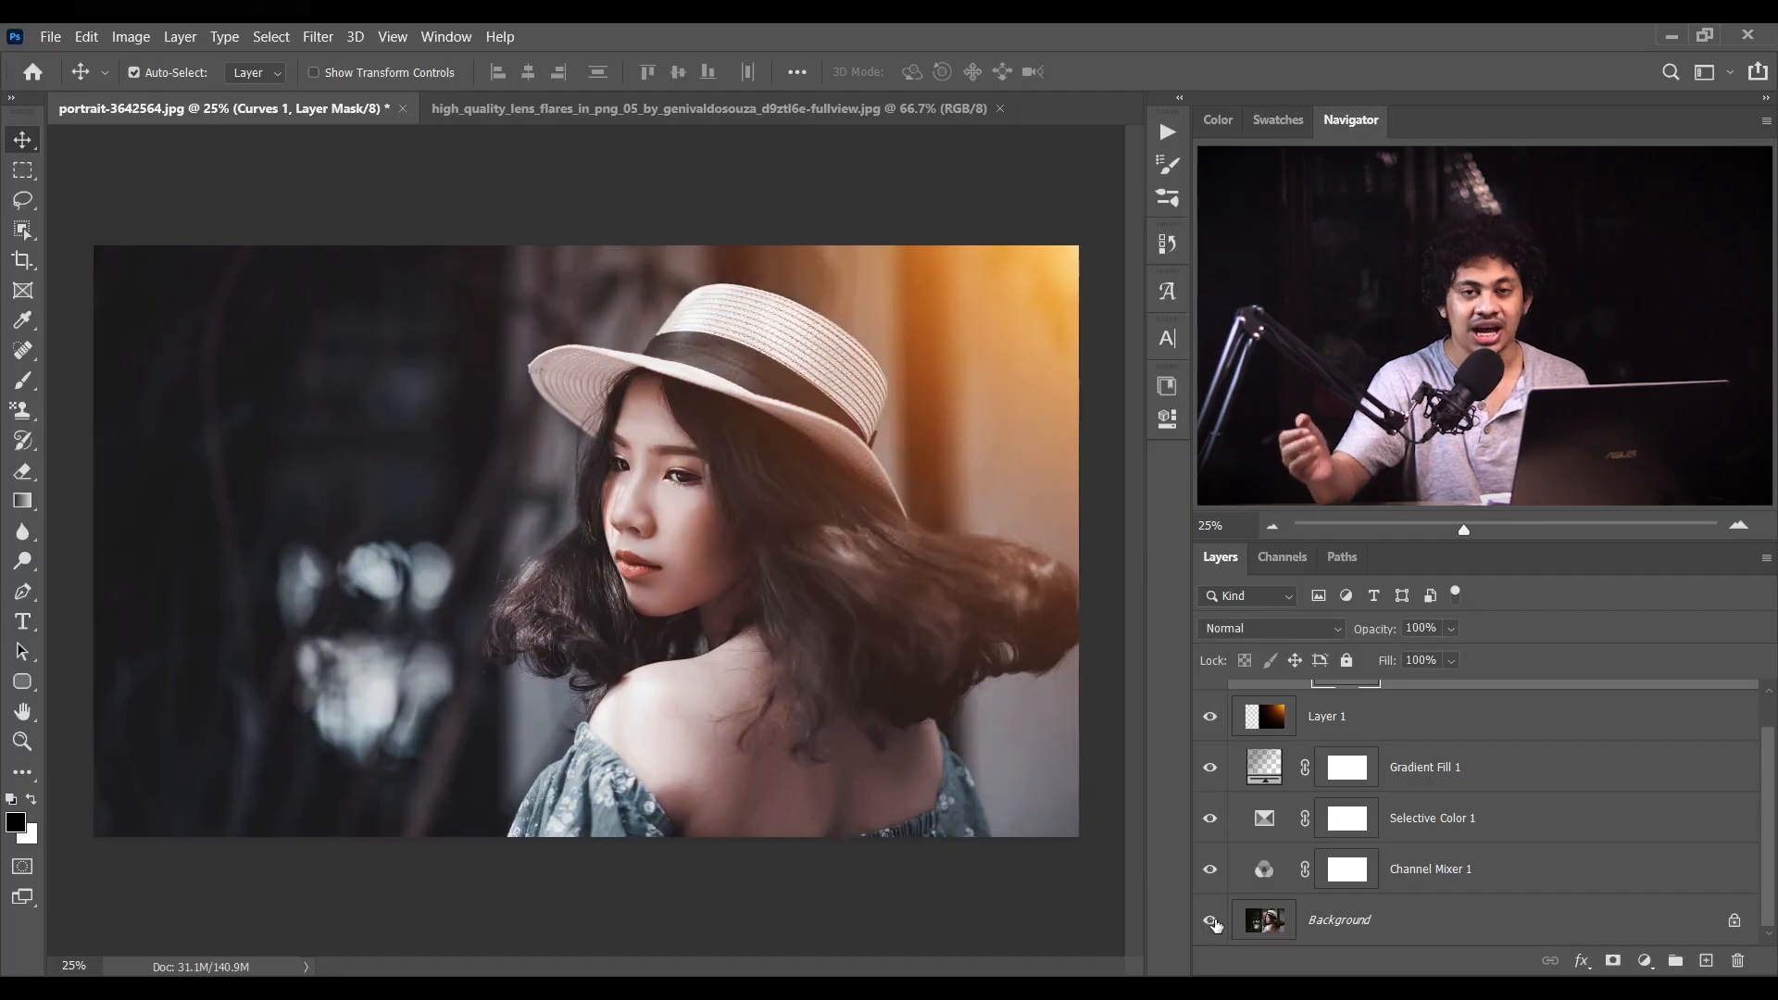